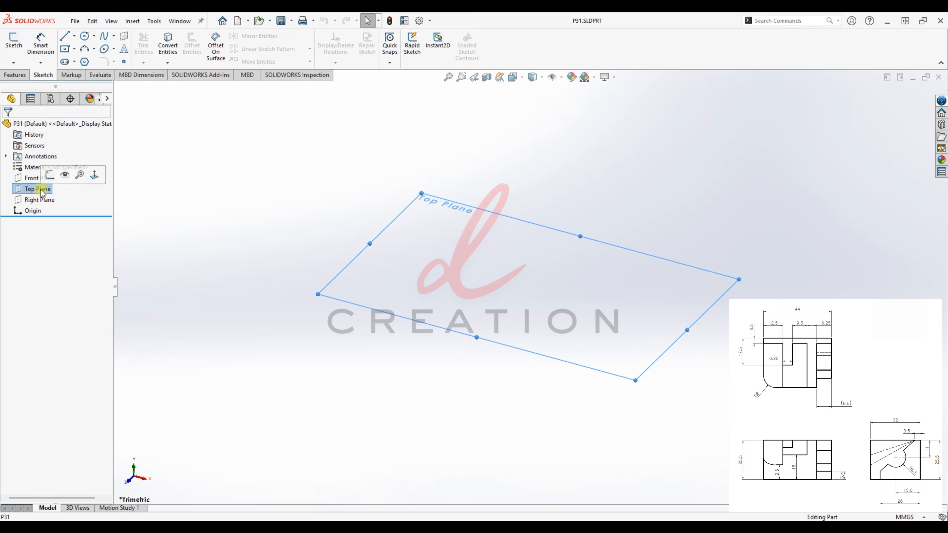
Step: Sketch a center rectangle of about 187 by 119 mm on the Top Plane, centred on the origin
{"action": "left_click", "coordinate": [51, 177]}
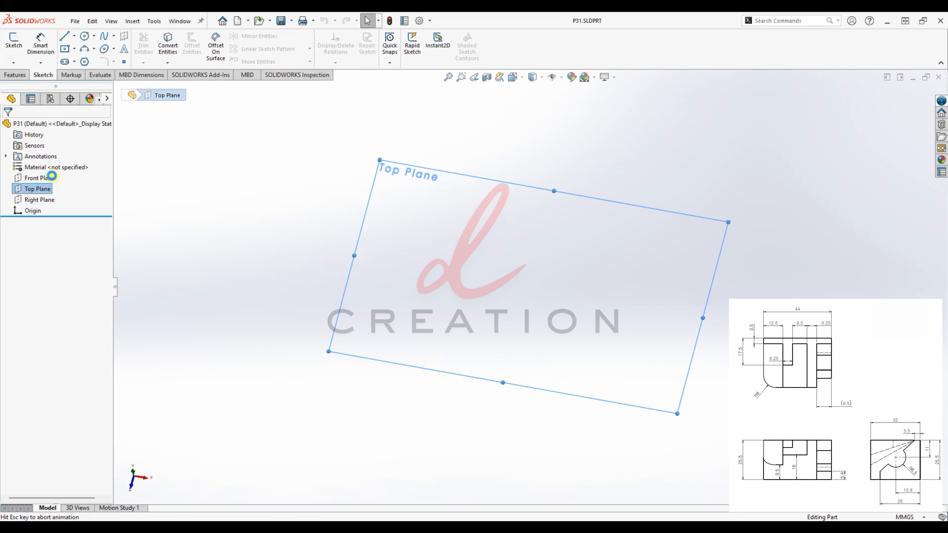
{"action": "left_click", "coordinate": [65, 49]}
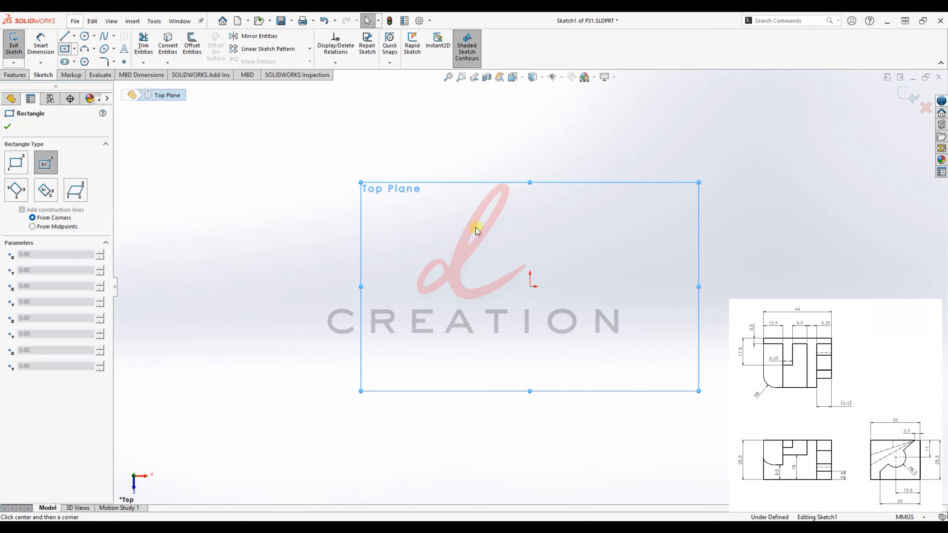
{"action": "left_click", "coordinate": [530, 287]}
{"action": "left_click", "coordinate": [707, 399]}
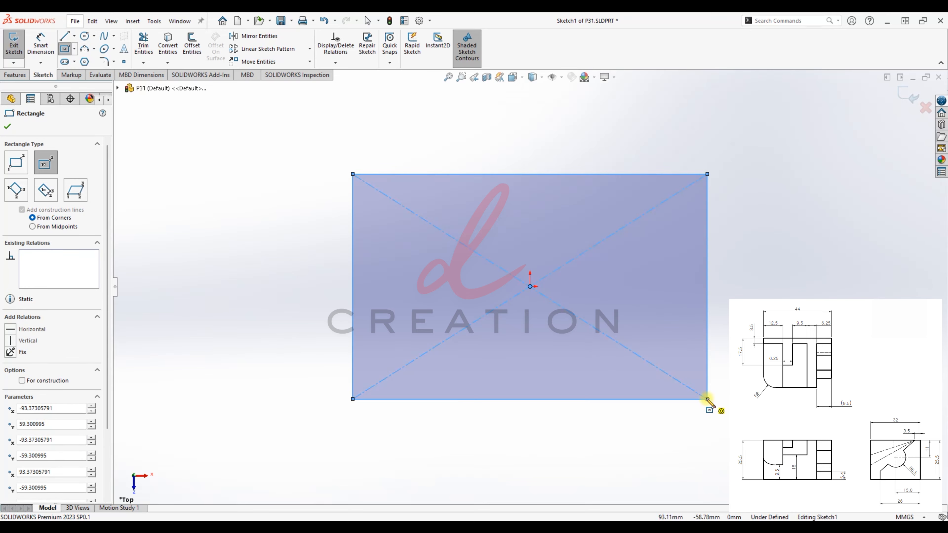
Step: Dimension the rectangle to 44 mm horizontally and 32 mm vertically and close the sketch
{"action": "left_click", "coordinate": [41, 44]}
{"action": "left_click", "coordinate": [557, 175]}
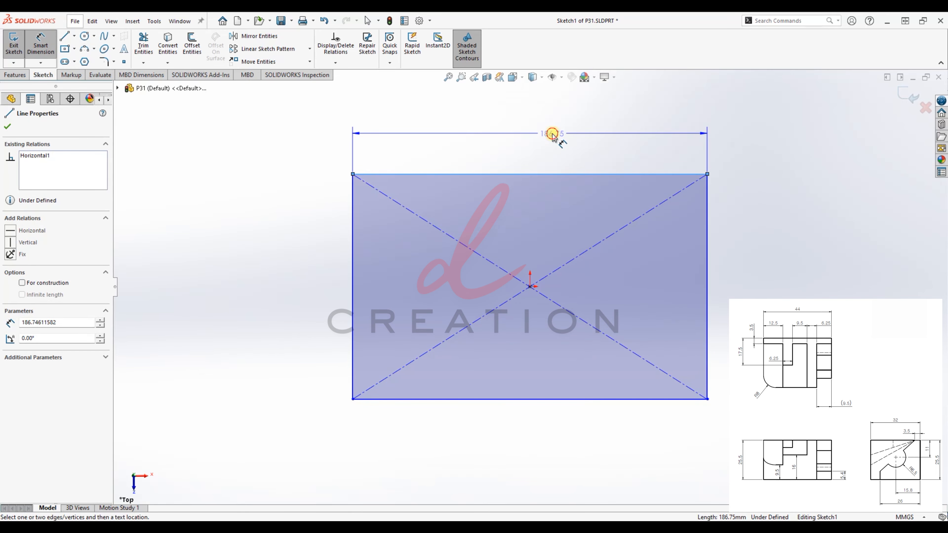
{"action": "left_click", "coordinate": [555, 133]}
{"action": "type", "text": "44"}
{"action": "left_click", "coordinate": [508, 121]}
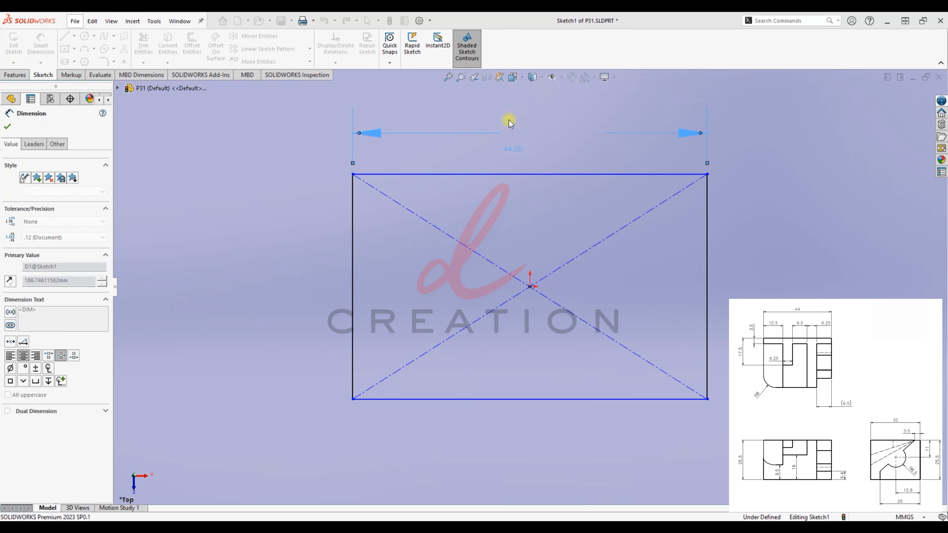
{"action": "left_click", "coordinate": [807, 266]}
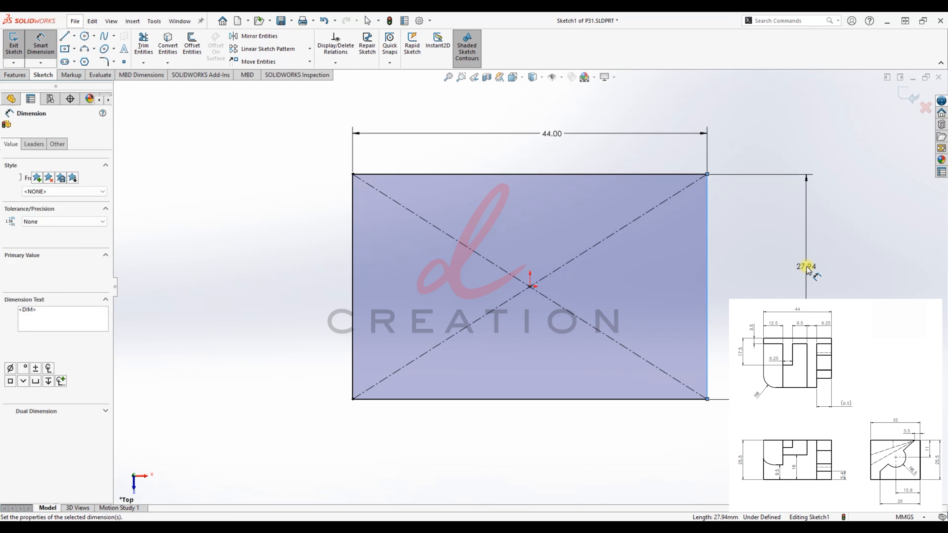
{"action": "type", "text": "32"}
{"action": "key", "text": "Return"}
{"action": "left_click", "coordinate": [13, 44]}
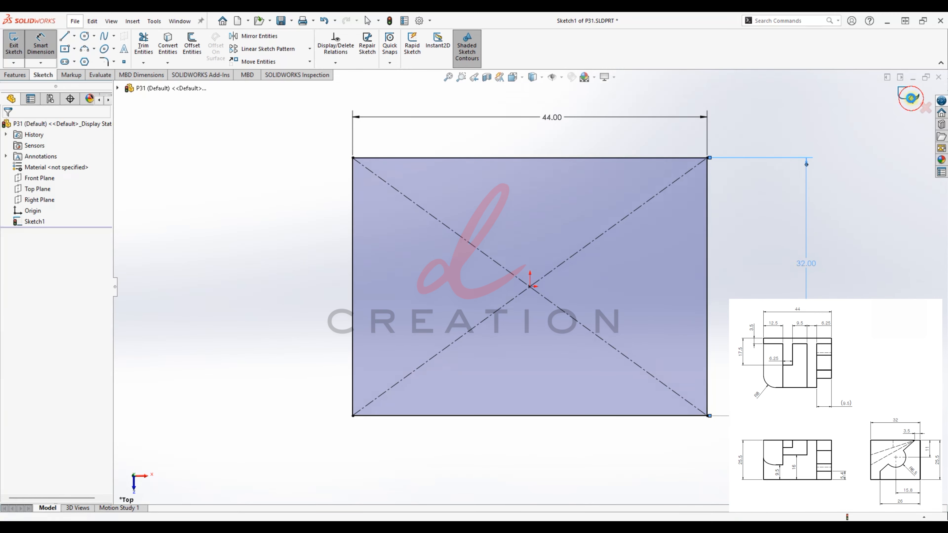
Step: Extrude the rectangle as a blind boss with a depth of 25.5 mm
{"action": "left_click", "coordinate": [14, 75]}
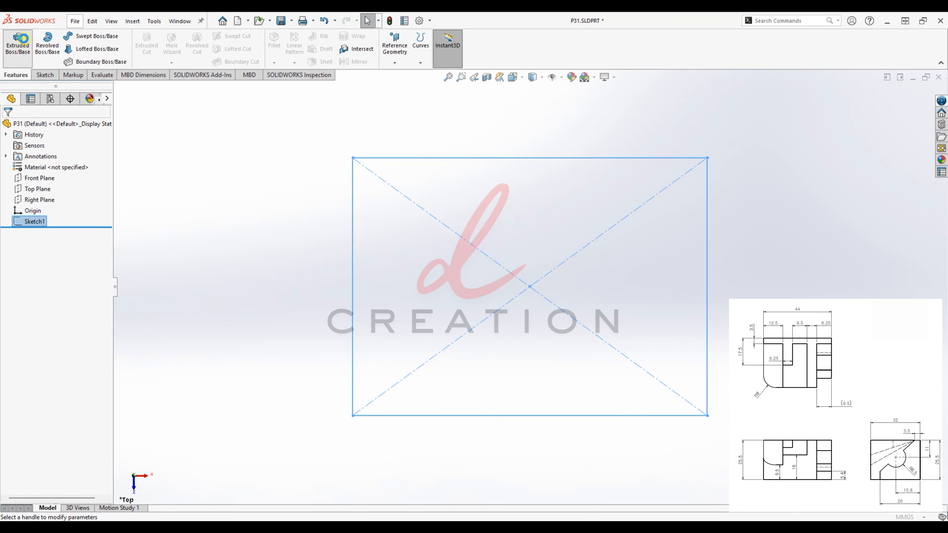
{"action": "left_click", "coordinate": [17, 44]}
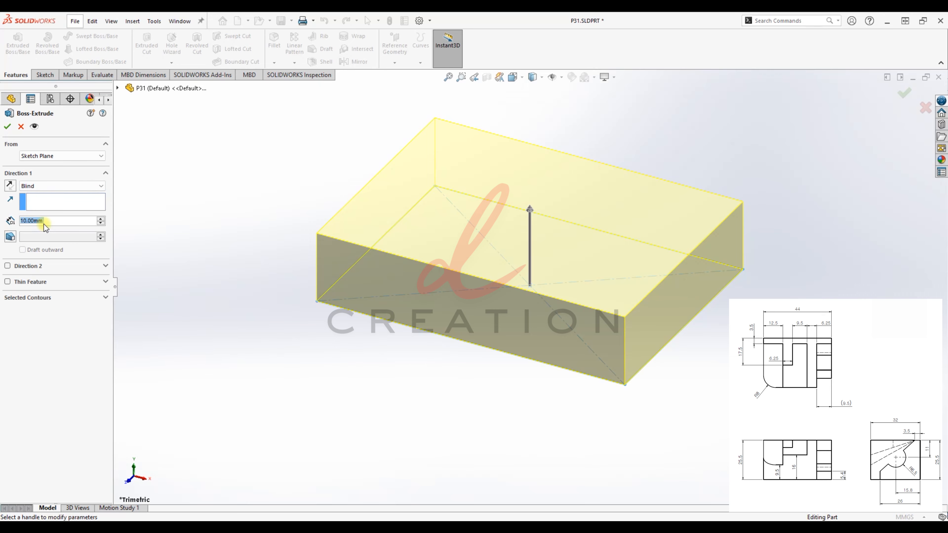
{"action": "type", "text": "25.5"}
{"action": "key", "text": "Return"}
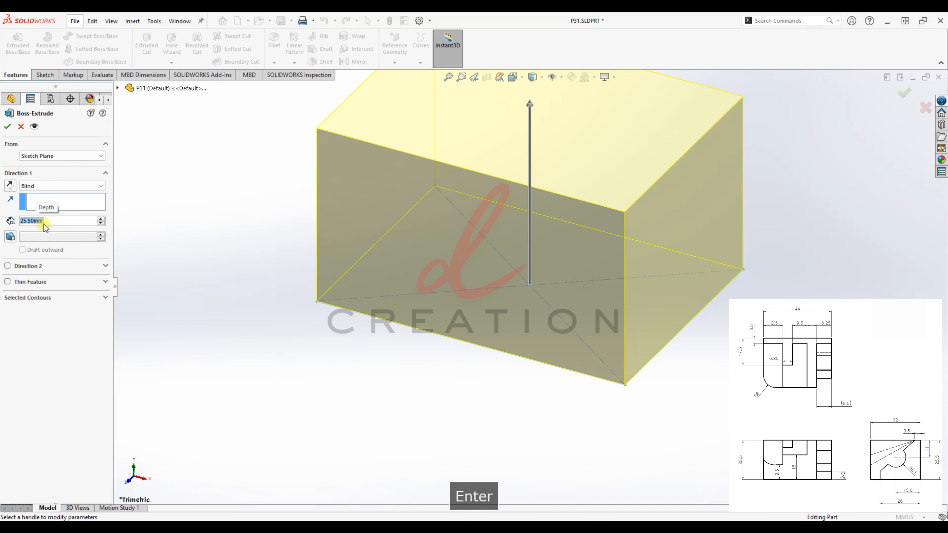
{"action": "key", "text": "Return"}
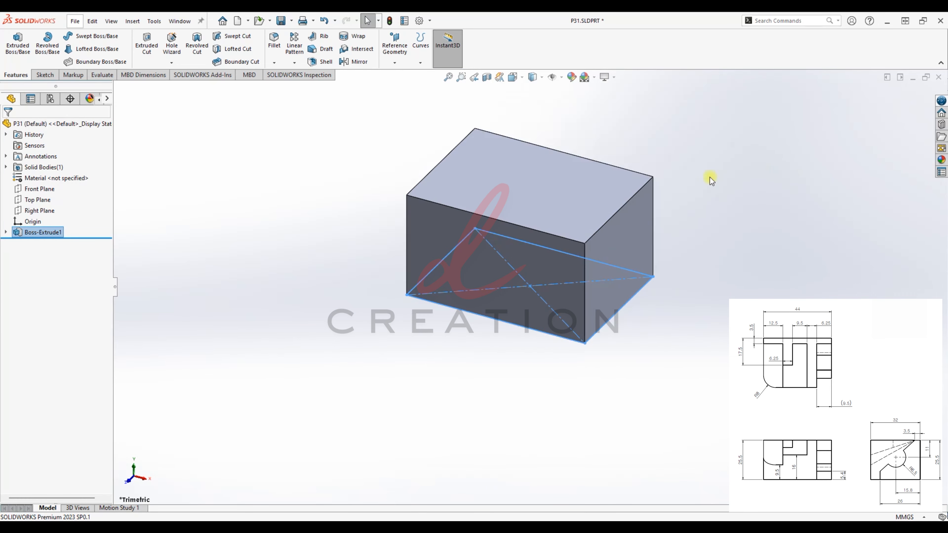
{"action": "left_click", "coordinate": [729, 179]}
{"action": "scroll", "coordinate": [489, 168], "scroll_direction": "down", "scroll_amount": 2}
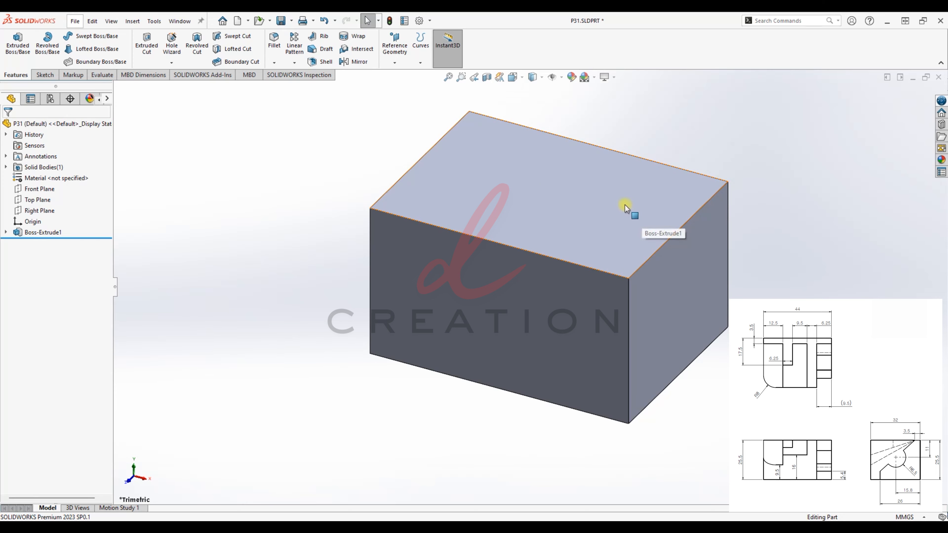
Step: Edit the block's base sketch and round the rectangle's lower-left corner with an 8 mm sketch fillet
{"action": "left_click", "coordinate": [6, 232]}
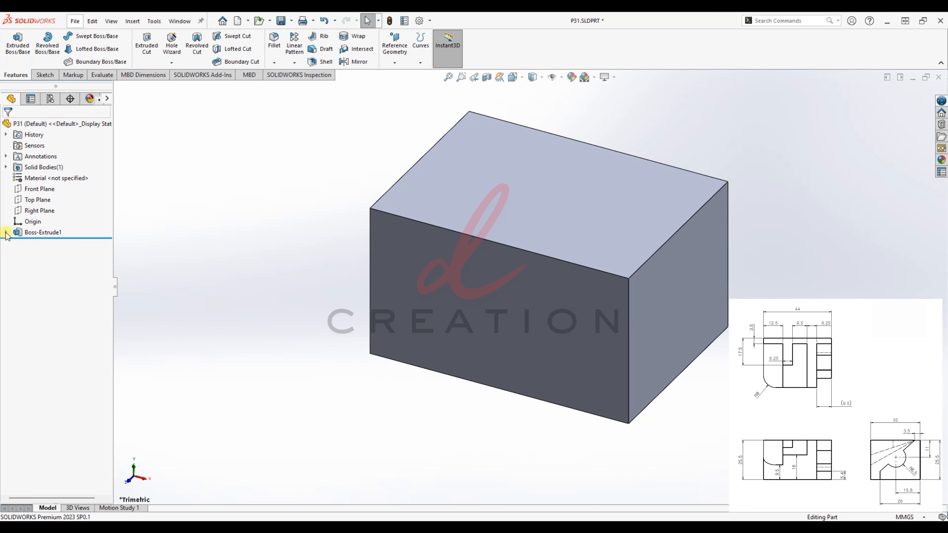
{"action": "left_click", "coordinate": [41, 243]}
{"action": "left_click", "coordinate": [50, 213]}
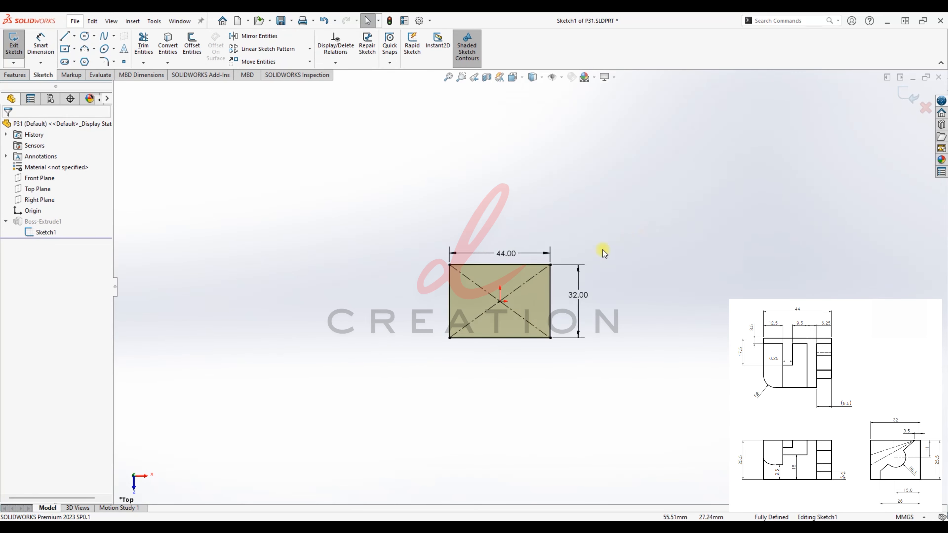
{"action": "left_click", "coordinate": [574, 530]}
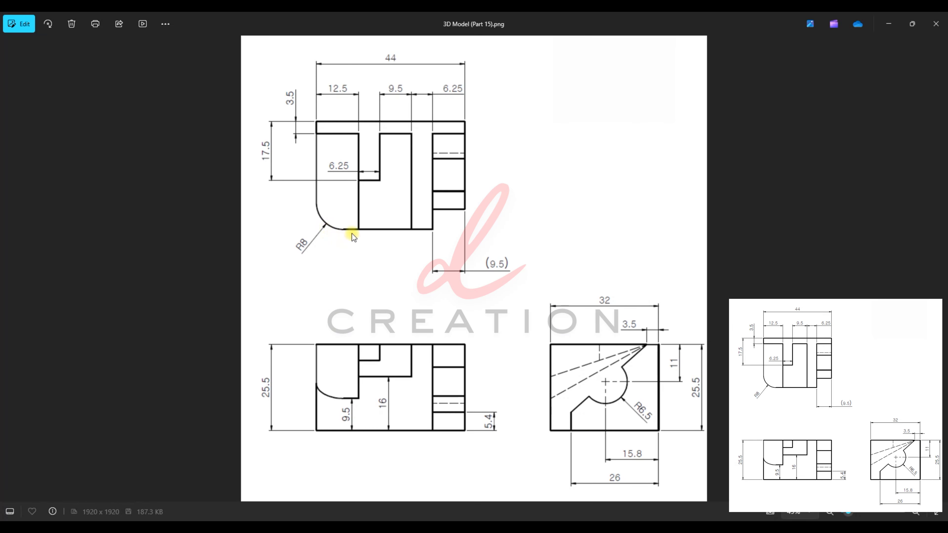
{"action": "left_click", "coordinate": [883, 17]}
{"action": "left_click", "coordinate": [173, 165]}
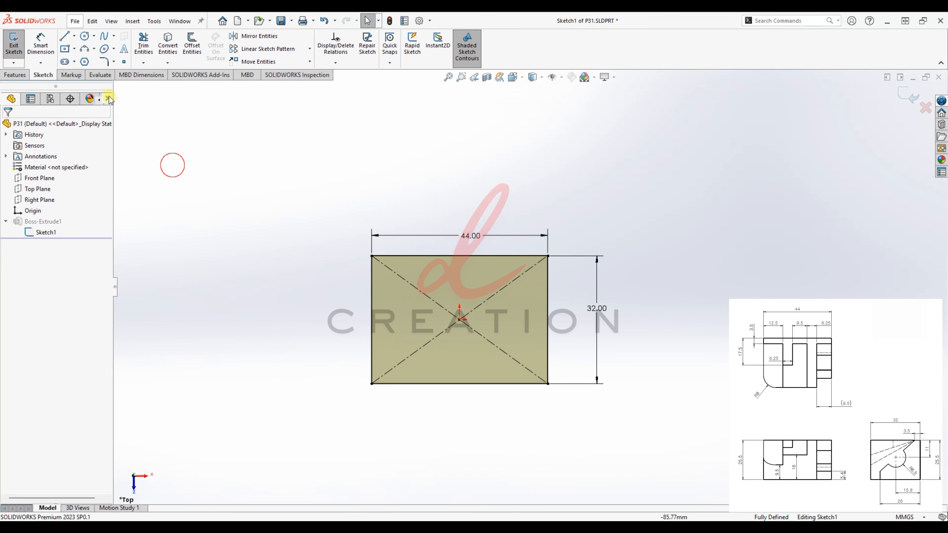
{"action": "left_click", "coordinate": [105, 61]}
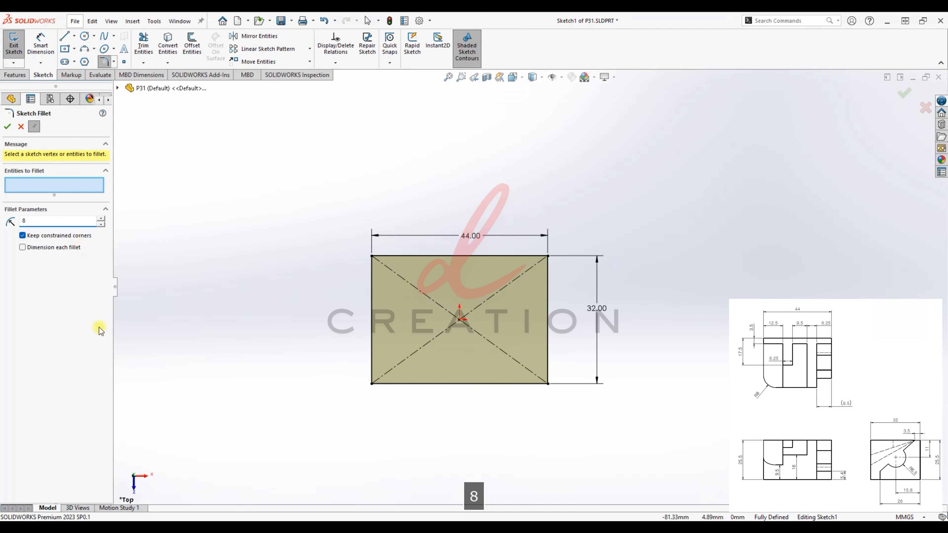
{"action": "left_click", "coordinate": [376, 387]}
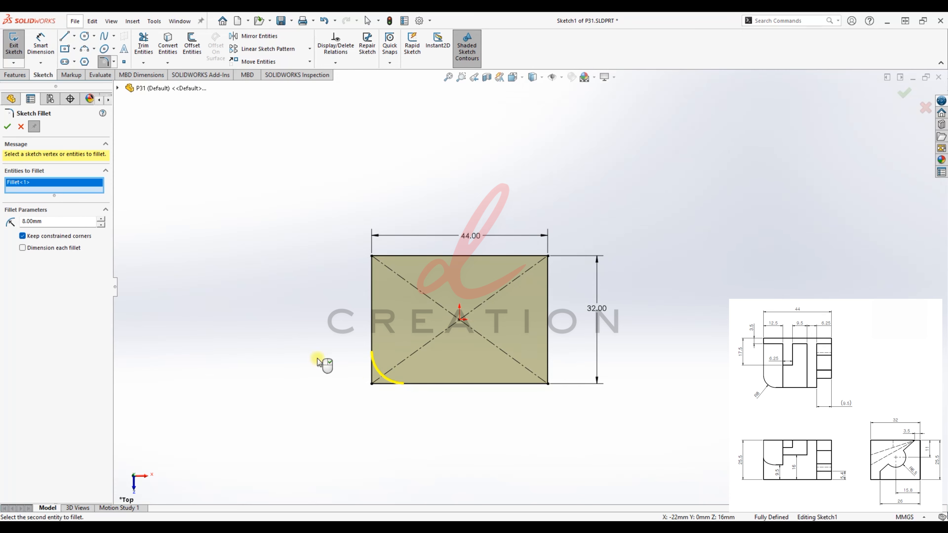
{"action": "left_click", "coordinate": [7, 127]}
{"action": "left_click", "coordinate": [925, 109]}
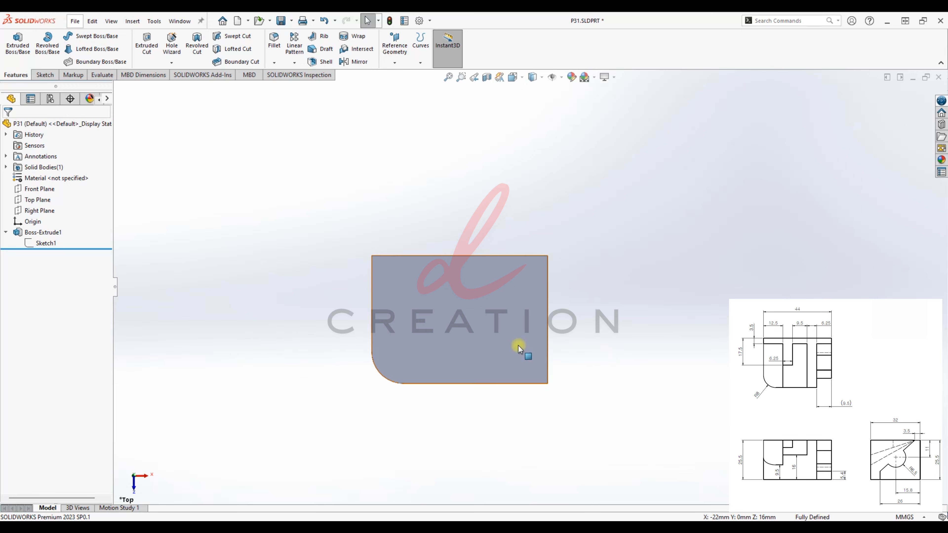
Step: Start a sketch on the block's top face and draw a full-width horizontal centerline about 4 mm from the back edge
{"action": "left_click", "coordinate": [513, 77]}
{"action": "left_click", "coordinate": [569, 108]}
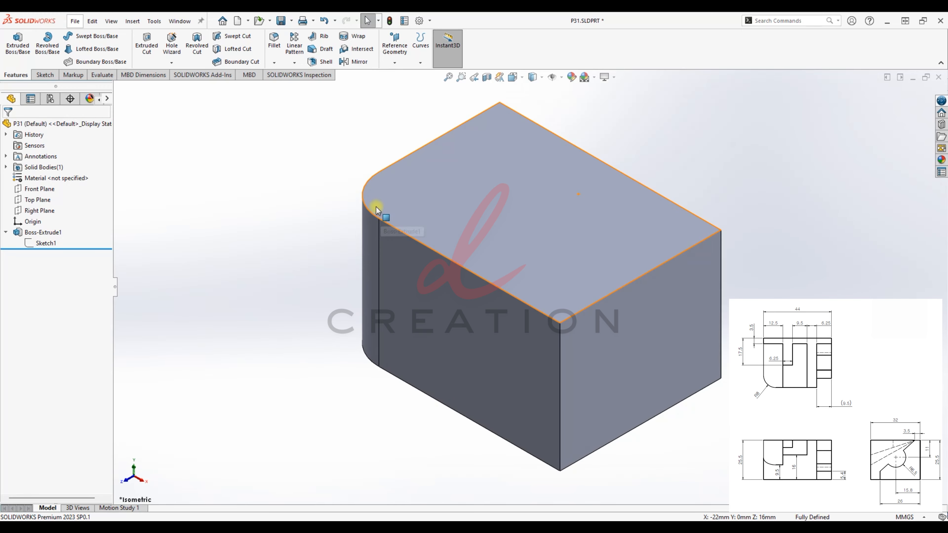
{"action": "left_click", "coordinate": [577, 526]}
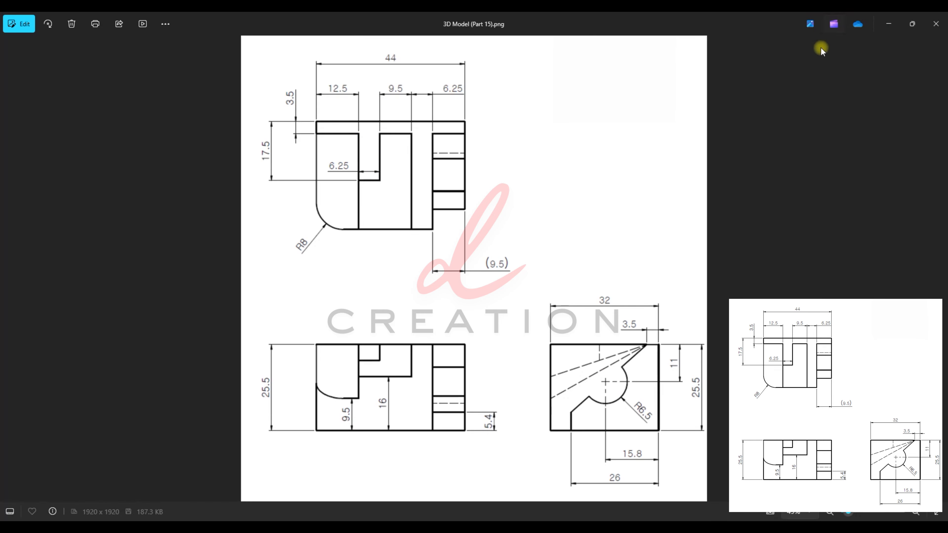
{"action": "left_click", "coordinate": [889, 23]}
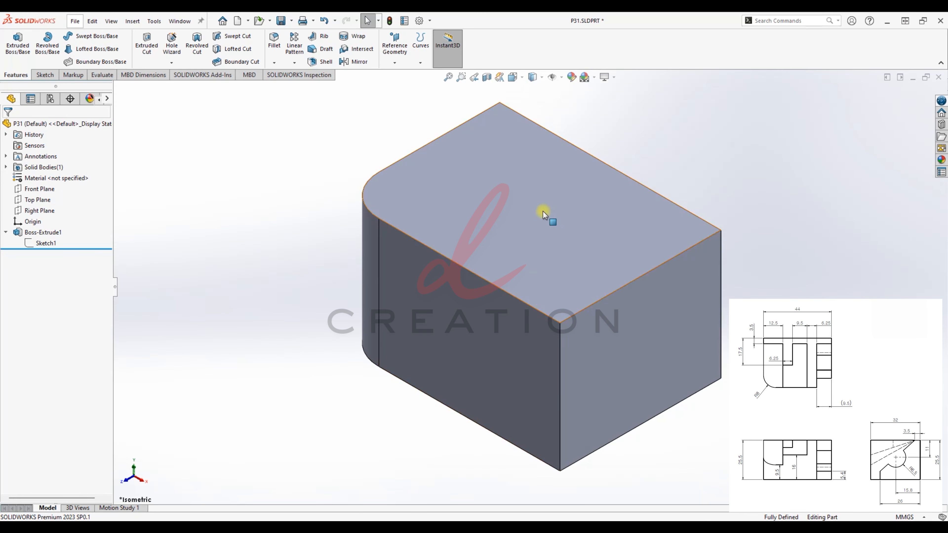
{"action": "left_click", "coordinate": [544, 212]}
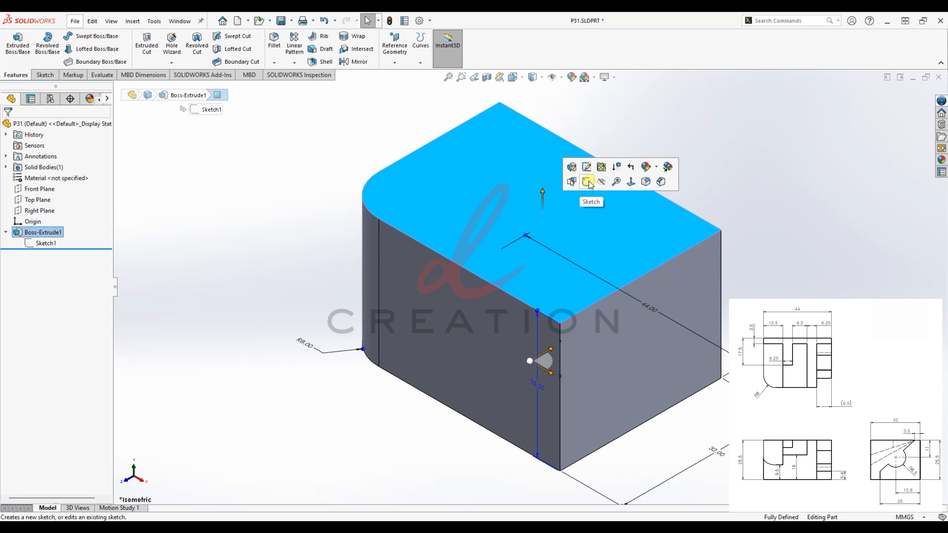
{"action": "left_click", "coordinate": [587, 182]}
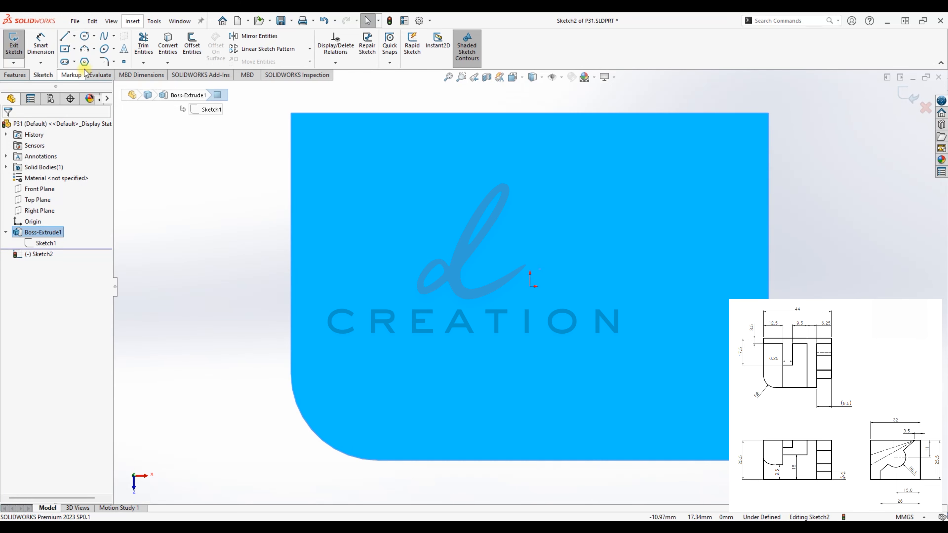
{"action": "left_click", "coordinate": [74, 36]}
{"action": "left_click", "coordinate": [86, 59]}
{"action": "left_click", "coordinate": [292, 157]}
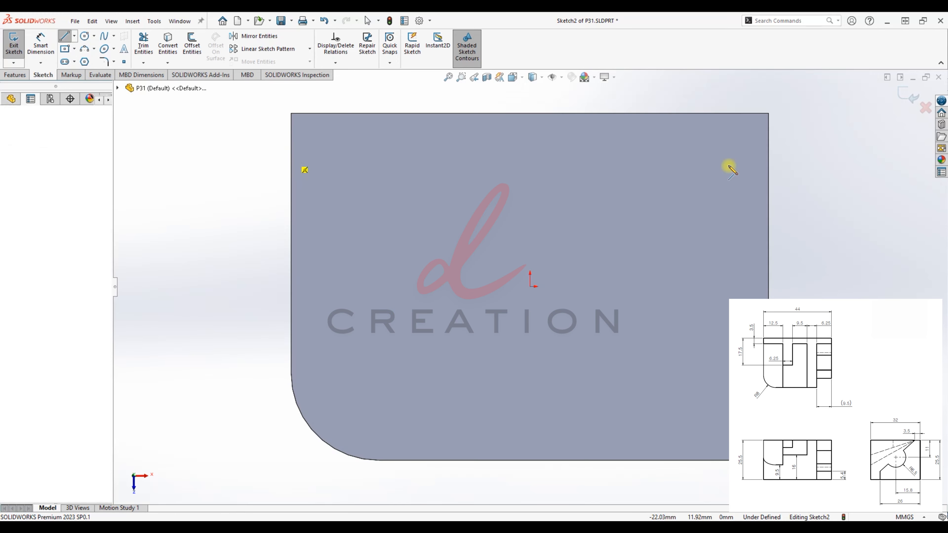
{"action": "left_click", "coordinate": [767, 157]}
{"action": "key", "text": "Escape"}
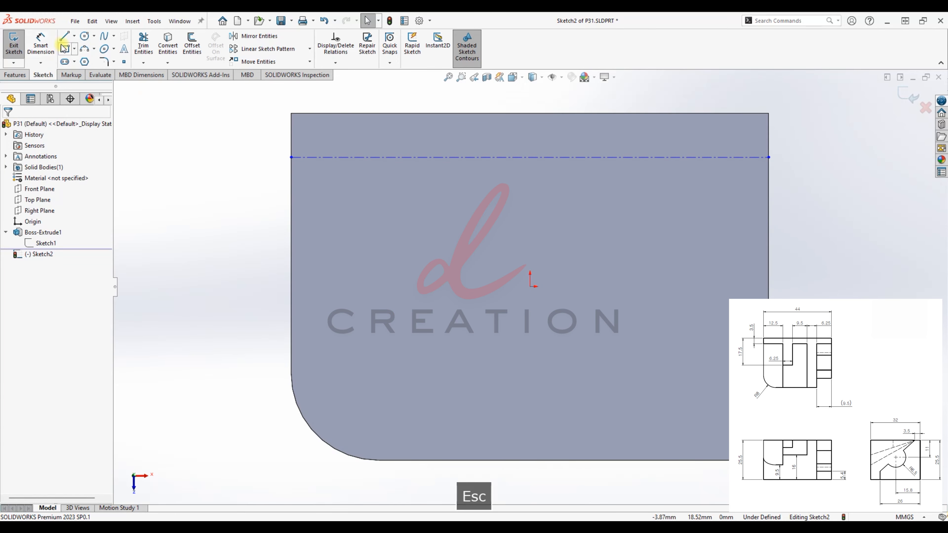
Step: Dimension the centerline 3.5 mm from the top face's back edge and close the sketch
{"action": "left_click", "coordinate": [42, 47]}
{"action": "left_click", "coordinate": [751, 158]}
{"action": "left_click", "coordinate": [755, 113]}
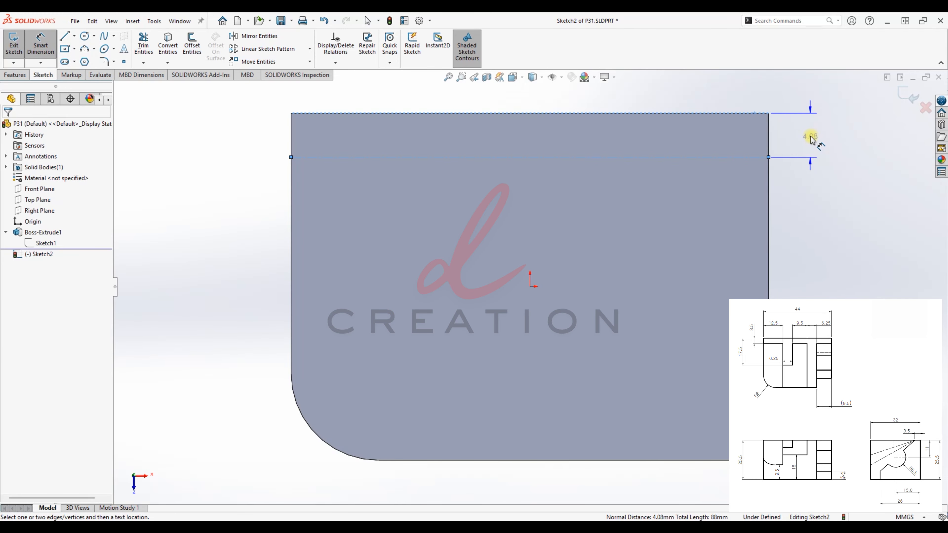
{"action": "left_click", "coordinate": [811, 136]}
{"action": "type", "text": "3.5"}
{"action": "key", "text": "Return"}
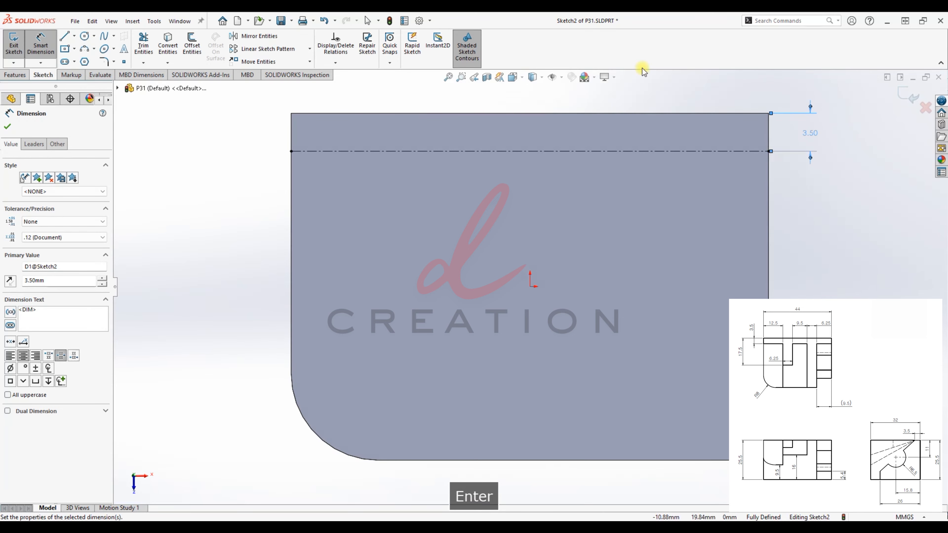
{"action": "left_click", "coordinate": [904, 99]}
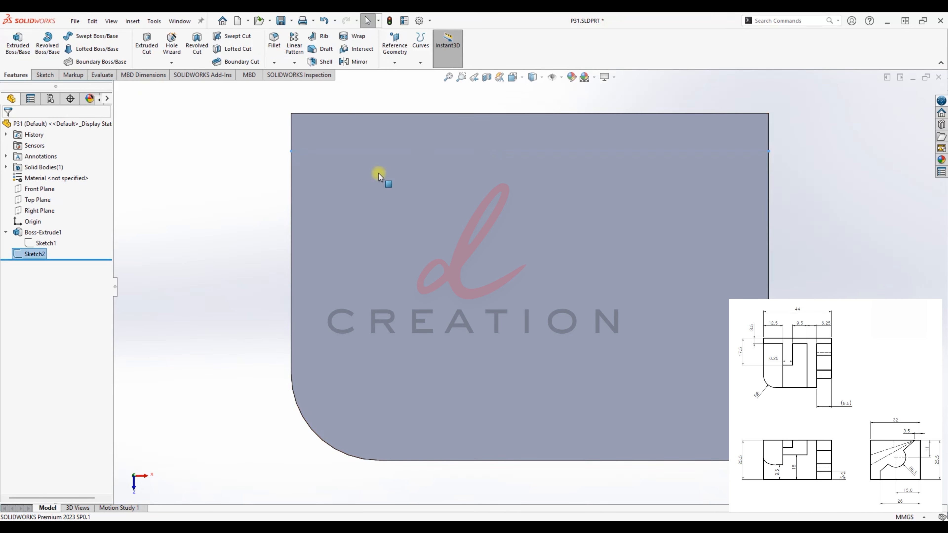
Step: Start a sketch on the block's flat front face and draw a horizontal centerline across the full block width below the upper edge
{"action": "left_click", "coordinate": [5, 232]}
{"action": "middle_click_drag", "start_coordinate": [515, 349], "coordinate": [490, 243]}
{"action": "left_click", "coordinate": [562, 431]}
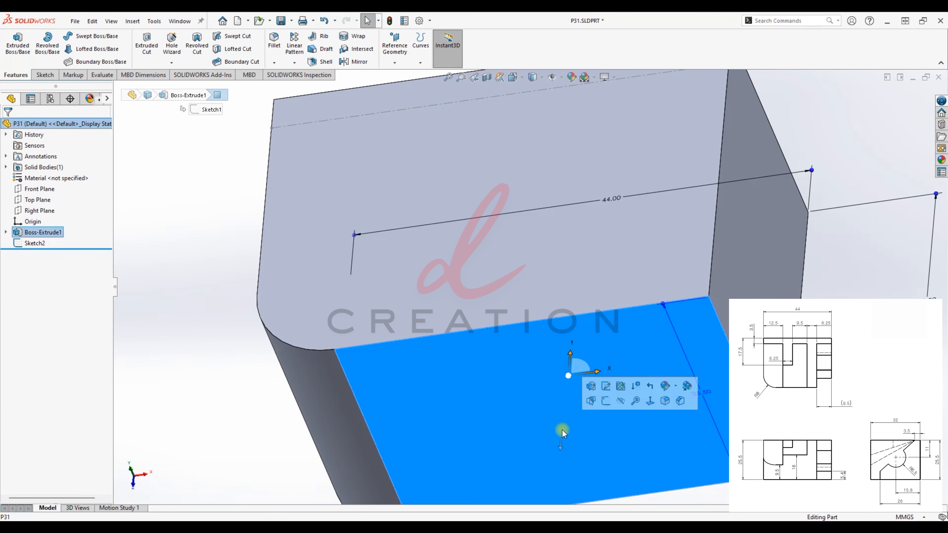
{"action": "left_click", "coordinate": [610, 405]}
{"action": "left_click", "coordinate": [65, 40]}
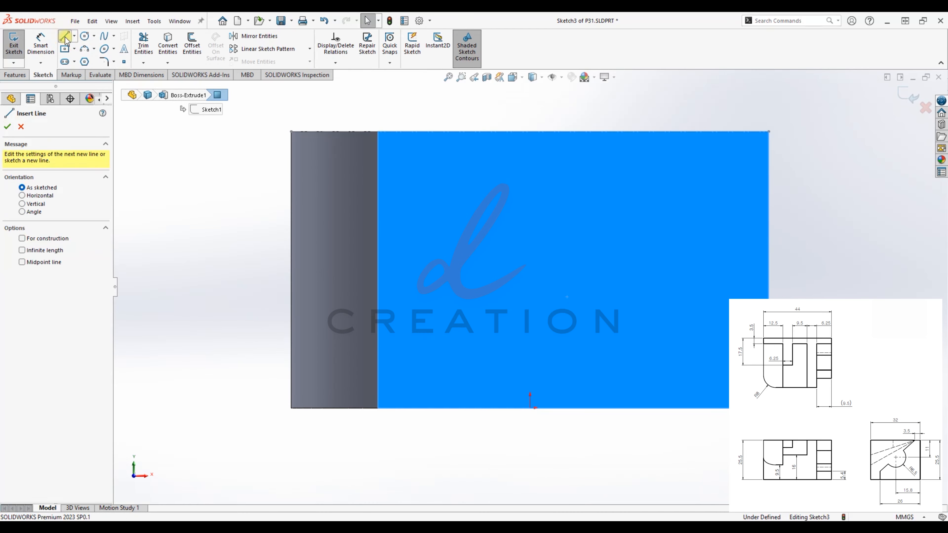
{"action": "left_click", "coordinate": [74, 36]}
{"action": "left_click", "coordinate": [82, 63]}
{"action": "left_click", "coordinate": [292, 186]}
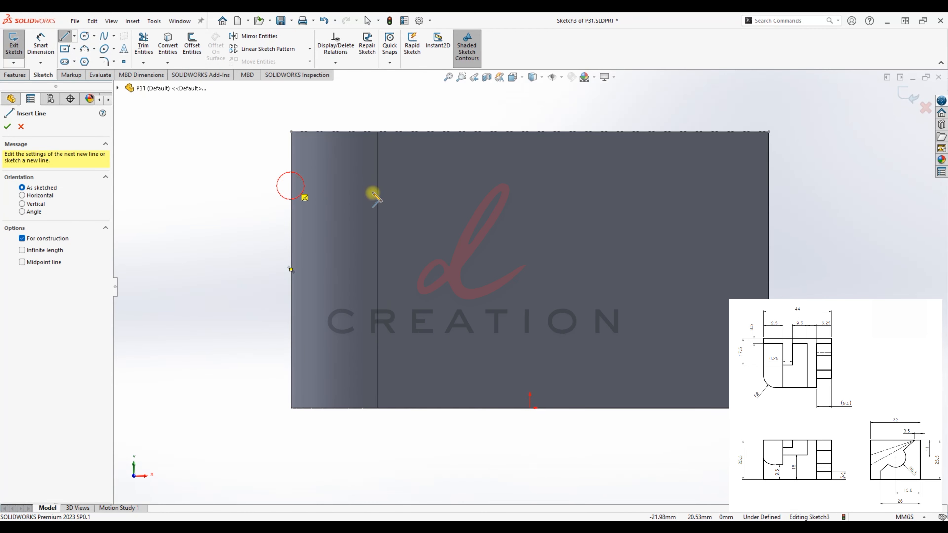
{"action": "left_click", "coordinate": [769, 185]}
{"action": "key", "text": "Escape"}
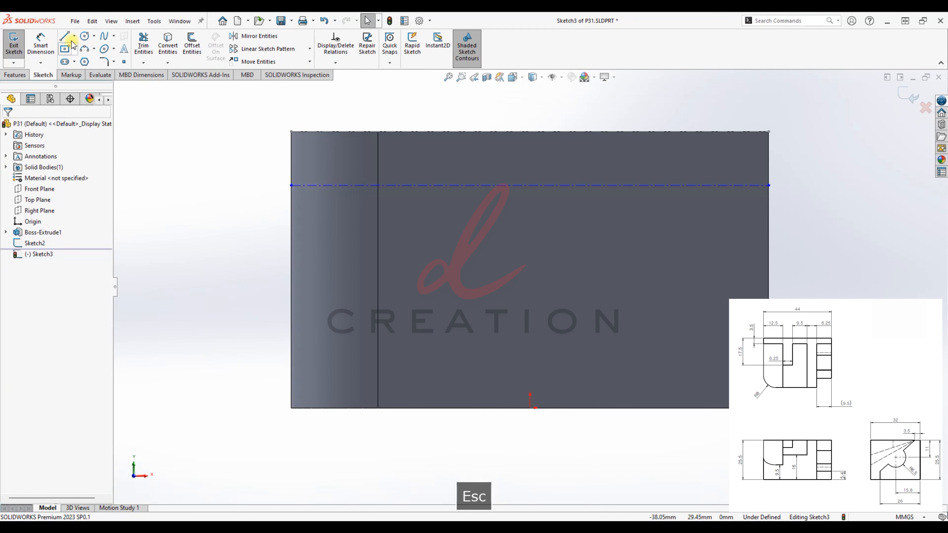
Step: Draw a second full-width horizontal centerline on the front face, below the first one and above mid-height
{"action": "key", "text": "Return"}
{"action": "left_click", "coordinate": [291, 239]}
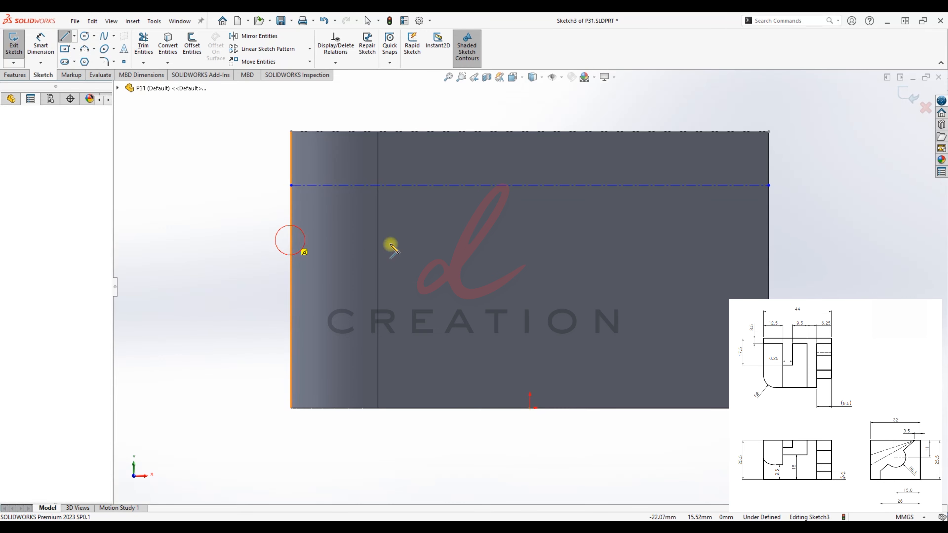
{"action": "left_click", "coordinate": [769, 240]}
{"action": "key", "text": "Escape"}
{"action": "key", "text": "d"}
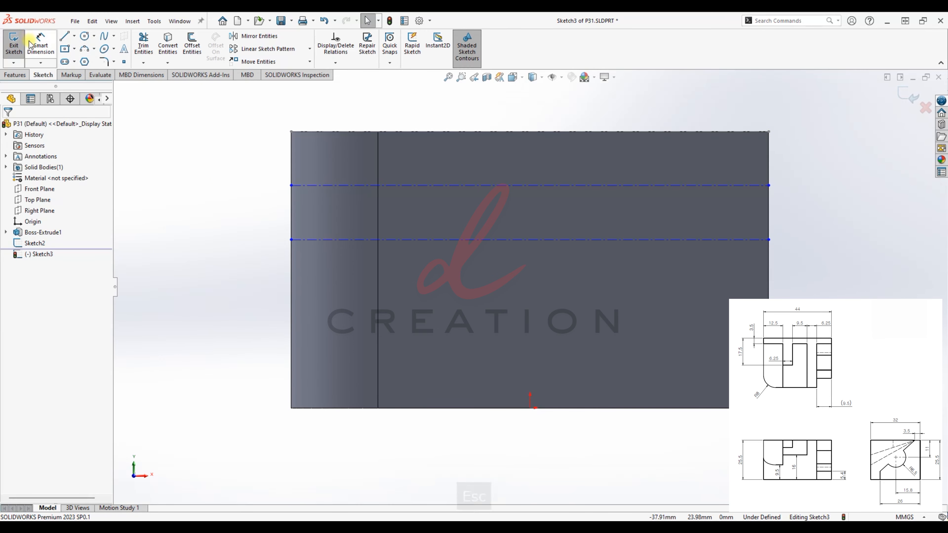
Step: Dimension the front face's lower centerline 9.5 mm above the block's bottom edge
{"action": "left_click", "coordinate": [572, 240]}
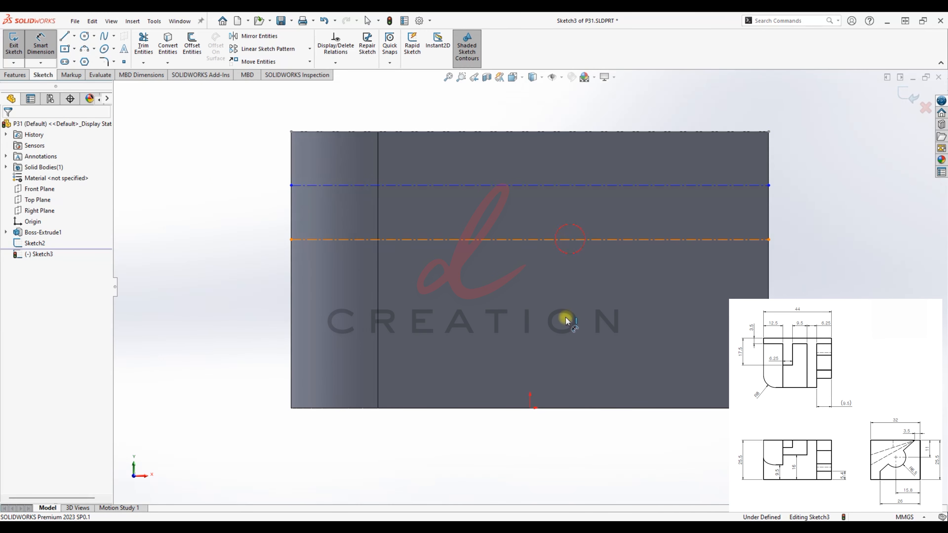
{"action": "left_click", "coordinate": [584, 409]}
{"action": "left_click", "coordinate": [276, 345]}
{"action": "type", "text": "9.5"}
{"action": "key", "text": "Return"}
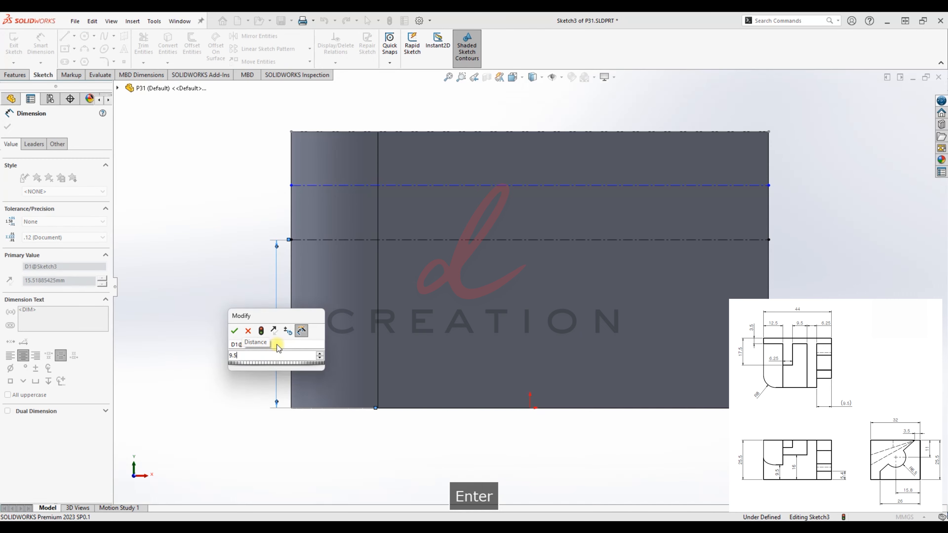
Step: Dimension the front face's upper centerline 16 mm above the block's bottom edge and close the sketch
{"action": "left_click", "coordinate": [491, 186]}
{"action": "left_click", "coordinate": [624, 408]}
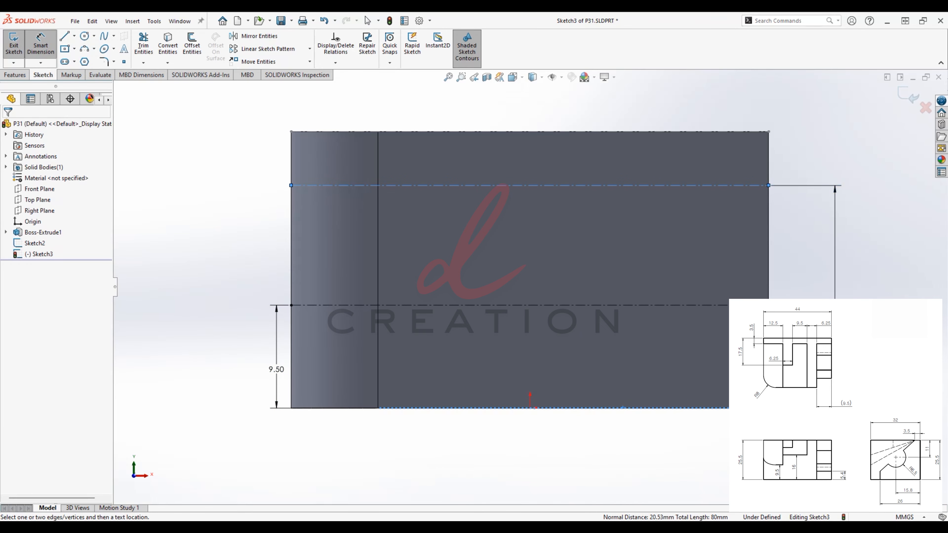
{"action": "left_click", "coordinate": [835, 243]}
{"action": "type", "text": "16"}
{"action": "key", "text": "Return"}
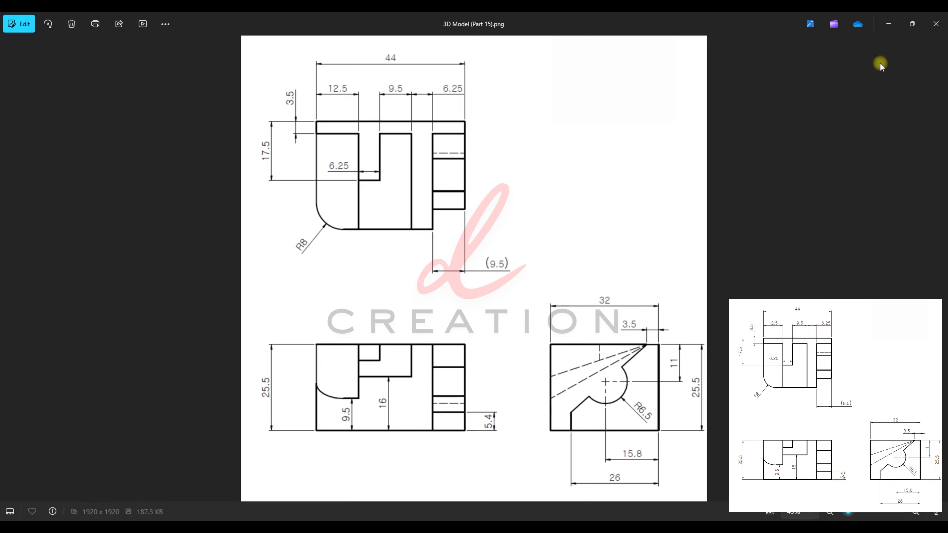
{"action": "left_click", "coordinate": [889, 23]}
{"action": "left_click", "coordinate": [894, 95]}
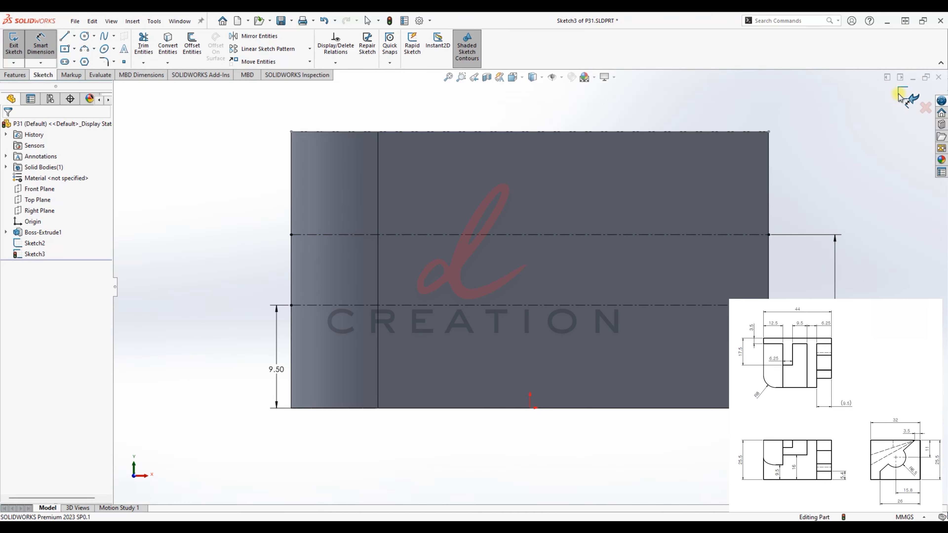
Step: Create an inclined reference plane through the top face's centerline and the front face's upper centerline
{"action": "left_click", "coordinate": [395, 62]}
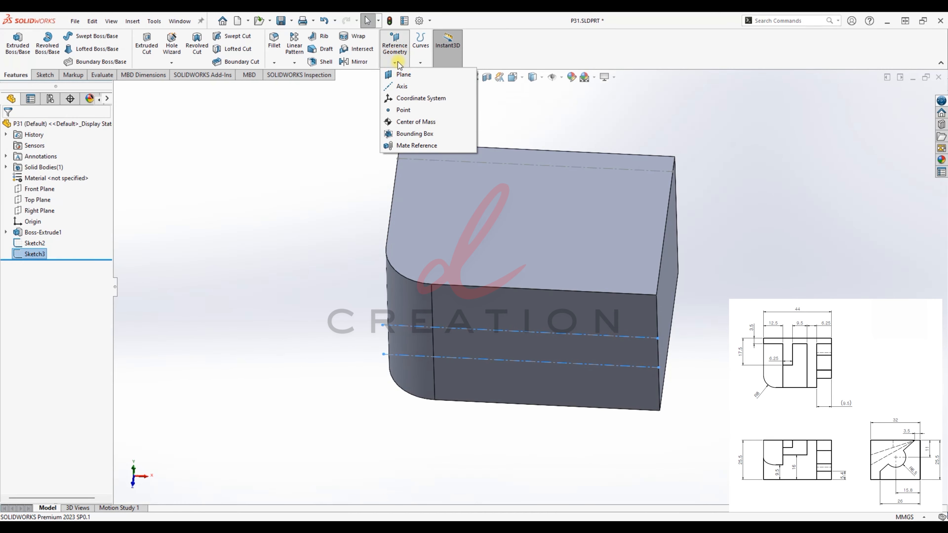
{"action": "left_click", "coordinate": [407, 75]}
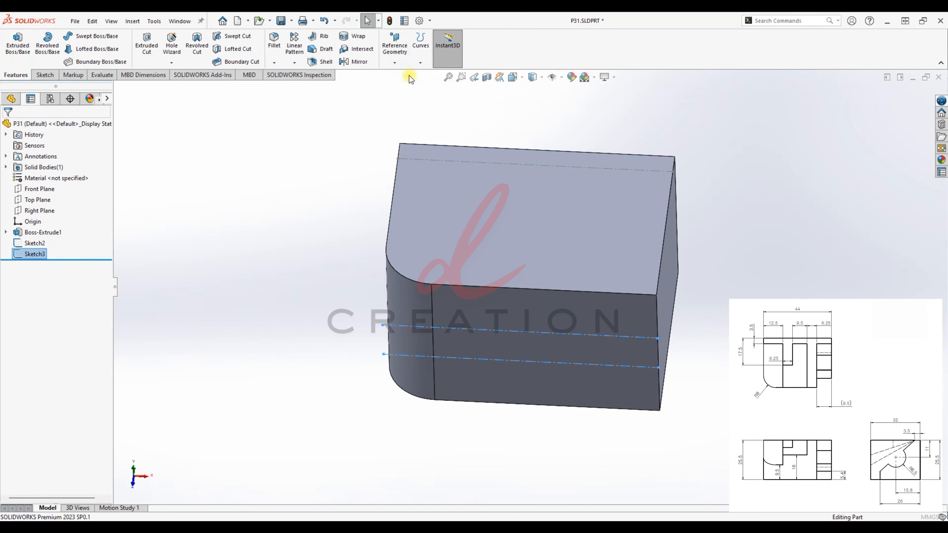
{"action": "left_click", "coordinate": [596, 169]}
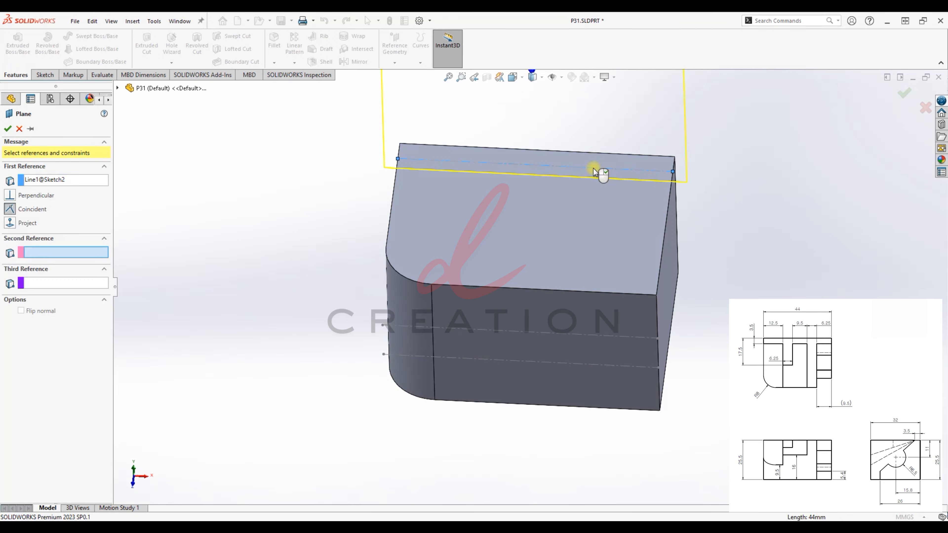
{"action": "left_click", "coordinate": [541, 336]}
{"action": "middle_click_drag", "start_coordinate": [219, 261], "coordinate": [169, 259]}
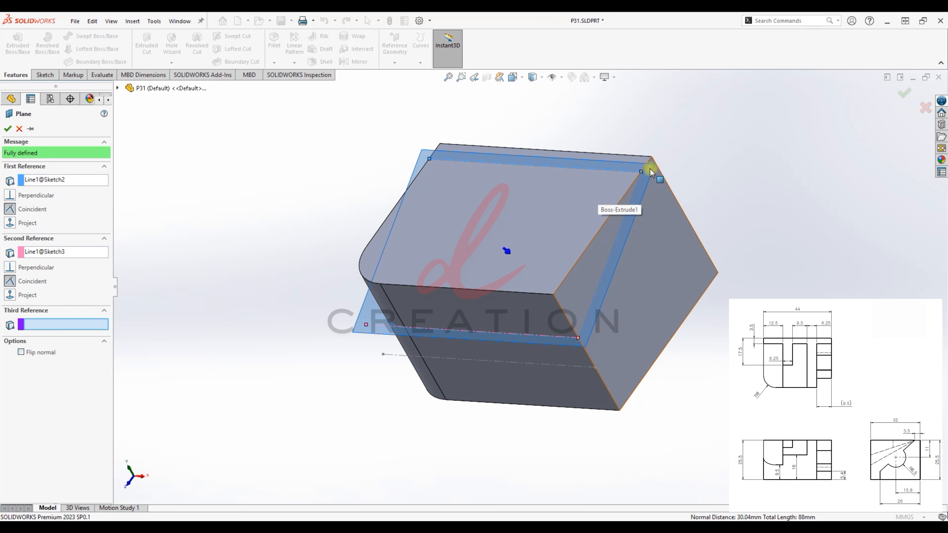
{"action": "left_click", "coordinate": [7, 129]}
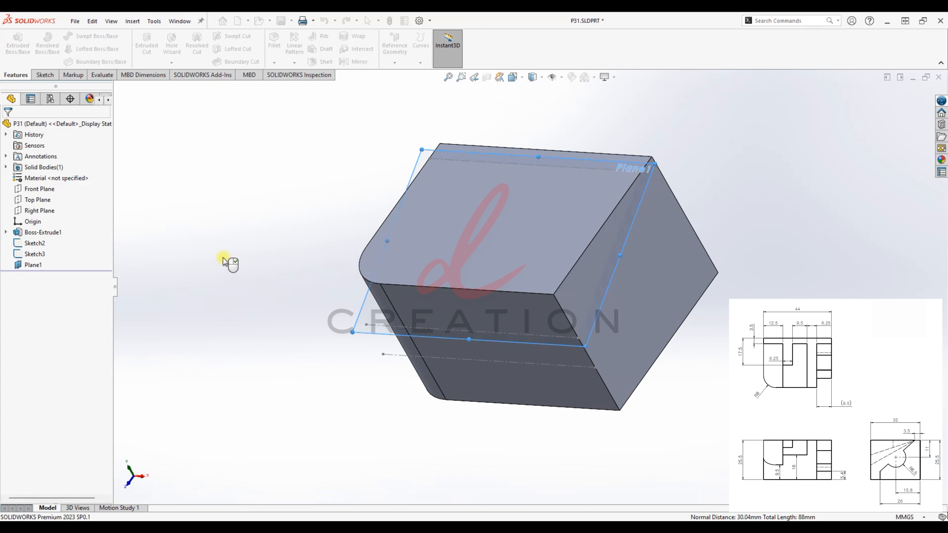
Step: Start a sketch on the top face and draw a closed L-shaped profile from centerline to front edge, about 8 mm wide with a 4 mm step
{"action": "middle_click_drag", "start_coordinate": [227, 260], "coordinate": [254, 275]}
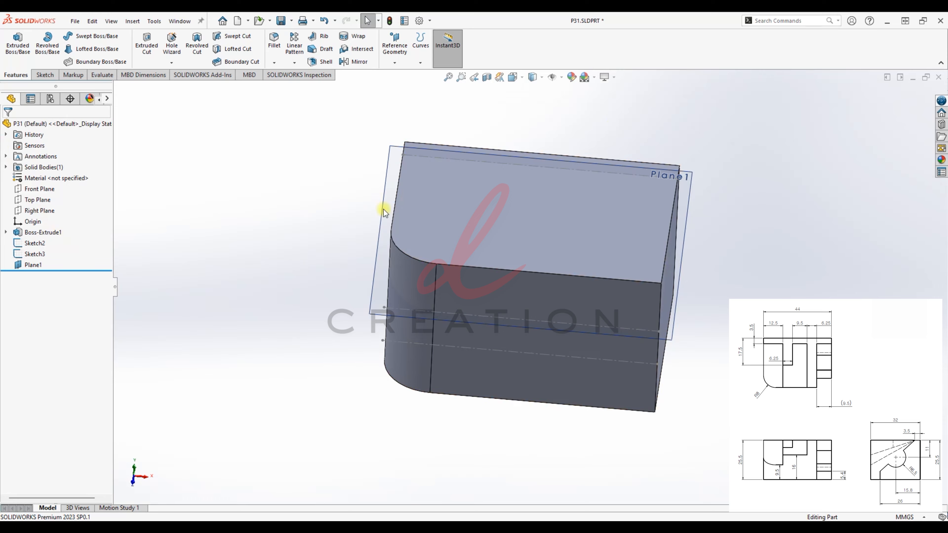
{"action": "left_click", "coordinate": [501, 239]}
{"action": "right_click", "coordinate": [537, 221]}
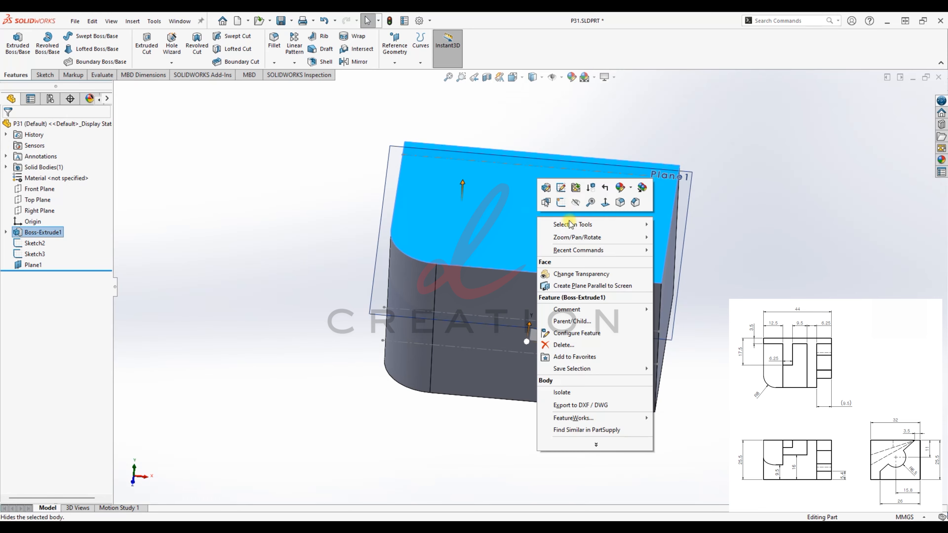
{"action": "left_click", "coordinate": [563, 203]}
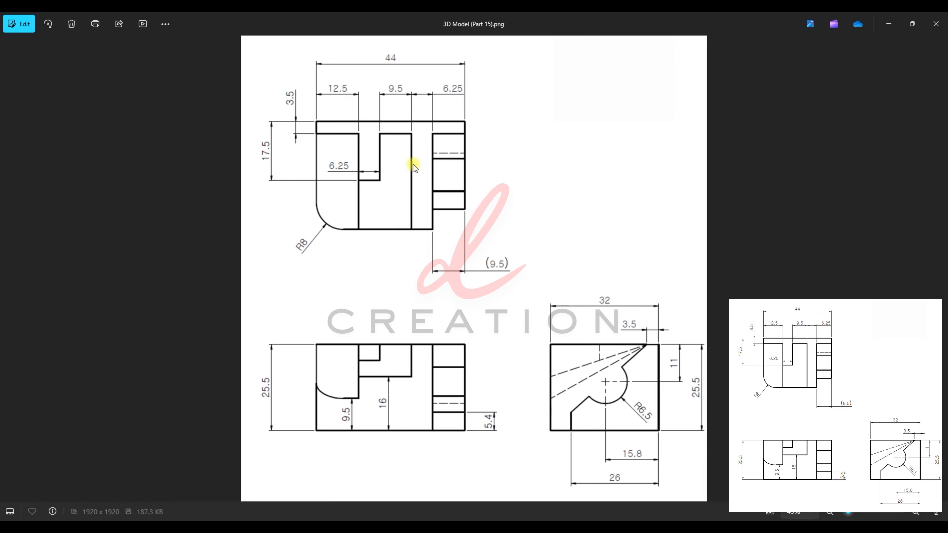
{"action": "left_click", "coordinate": [888, 24]}
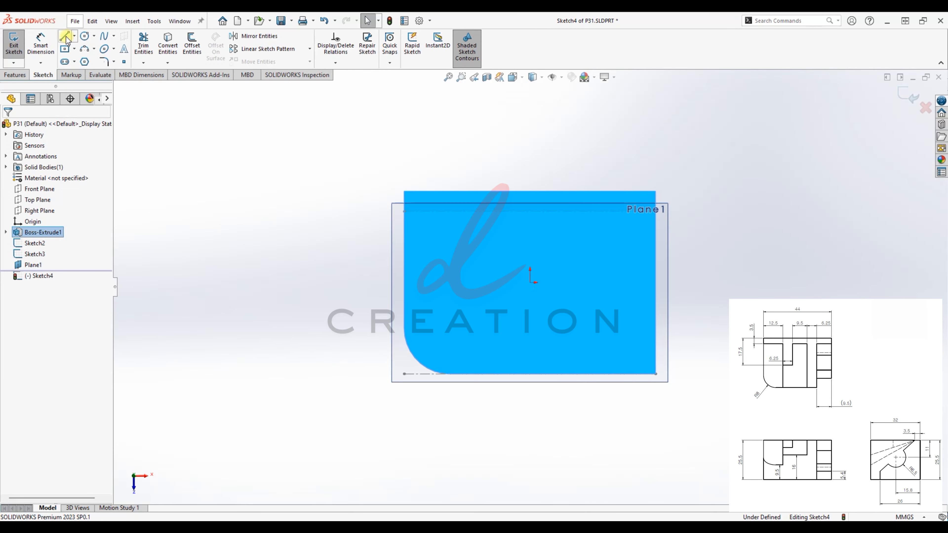
{"action": "left_click", "coordinate": [67, 40]}
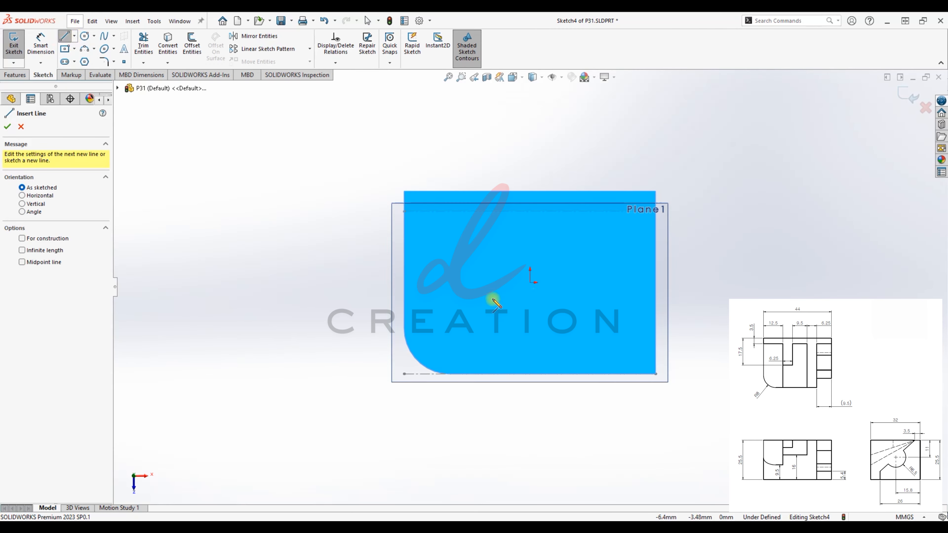
{"action": "scroll", "coordinate": [493, 303], "scroll_direction": "up", "scroll_amount": 3}
{"action": "left_click", "coordinate": [565, 150]}
{"action": "left_click", "coordinate": [618, 150]}
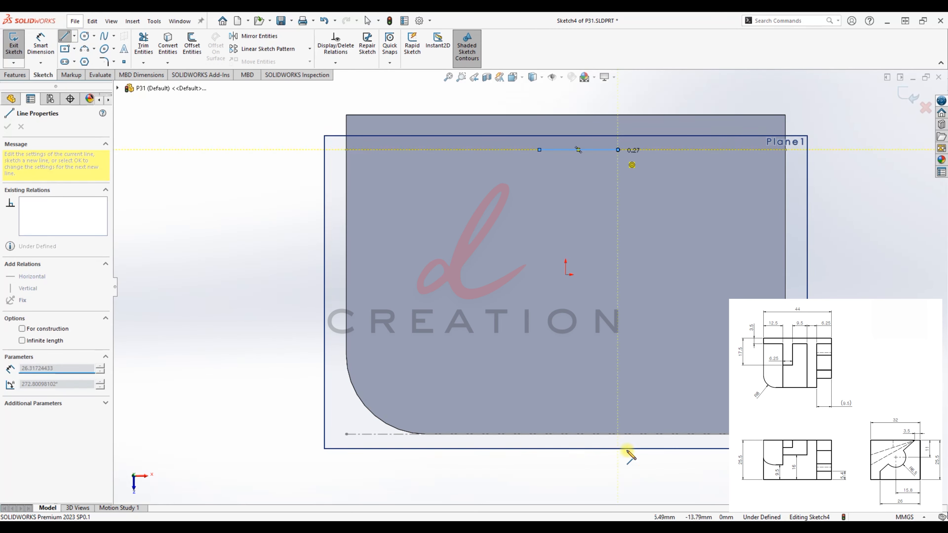
{"action": "left_click", "coordinate": [618, 434]}
{"action": "left_click", "coordinate": [500, 435]}
{"action": "left_click", "coordinate": [500, 284]}
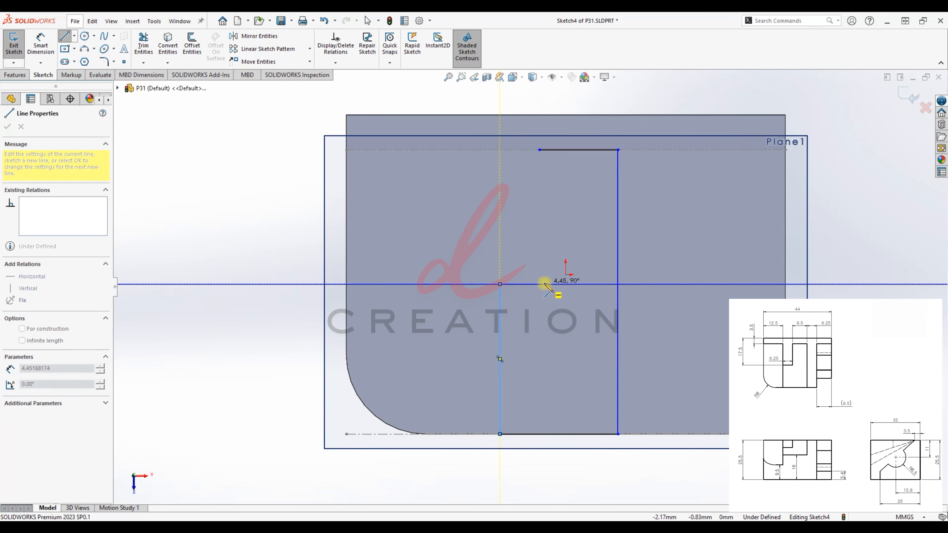
{"action": "left_click", "coordinate": [540, 284]}
{"action": "left_click", "coordinate": [540, 150]}
{"action": "key", "text": "Escape"}
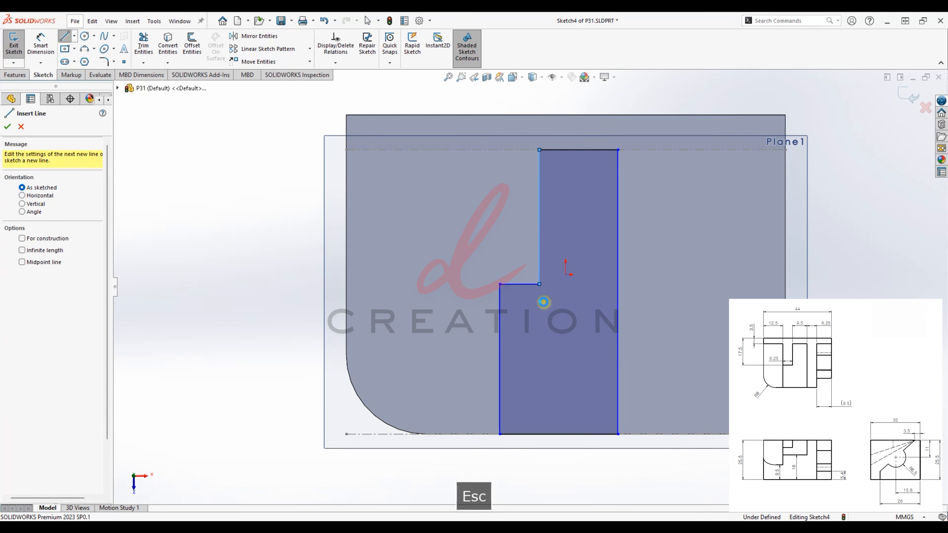
{"action": "key", "text": "Escape"}
Step: Dimension the L-shaped profile's back edge at 9.5 mm and its short horizontal step at 6.25 mm
{"action": "left_click", "coordinate": [40, 43]}
{"action": "left_click", "coordinate": [599, 150]}
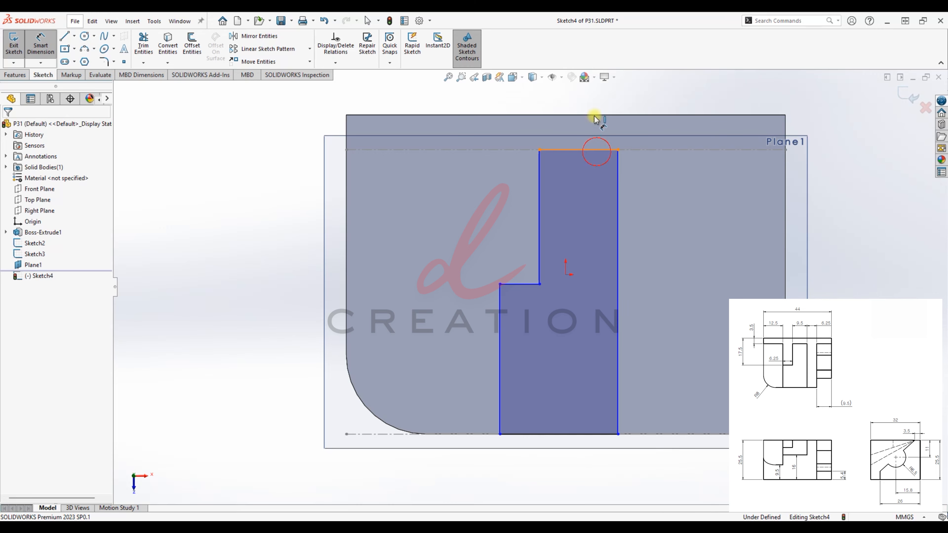
{"action": "left_click", "coordinate": [590, 100]}
{"action": "type", "text": "9.5"}
{"action": "key", "text": "Return"}
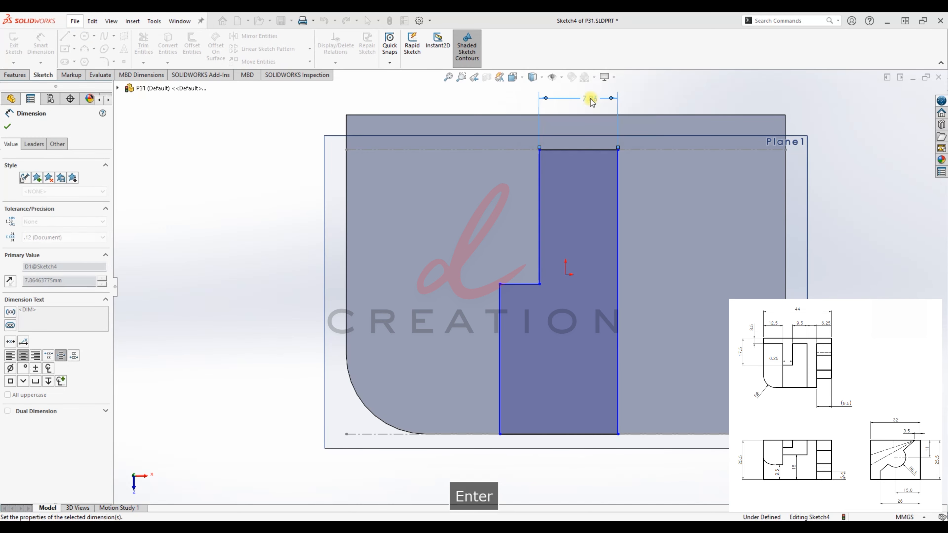
{"action": "left_click", "coordinate": [518, 284]}
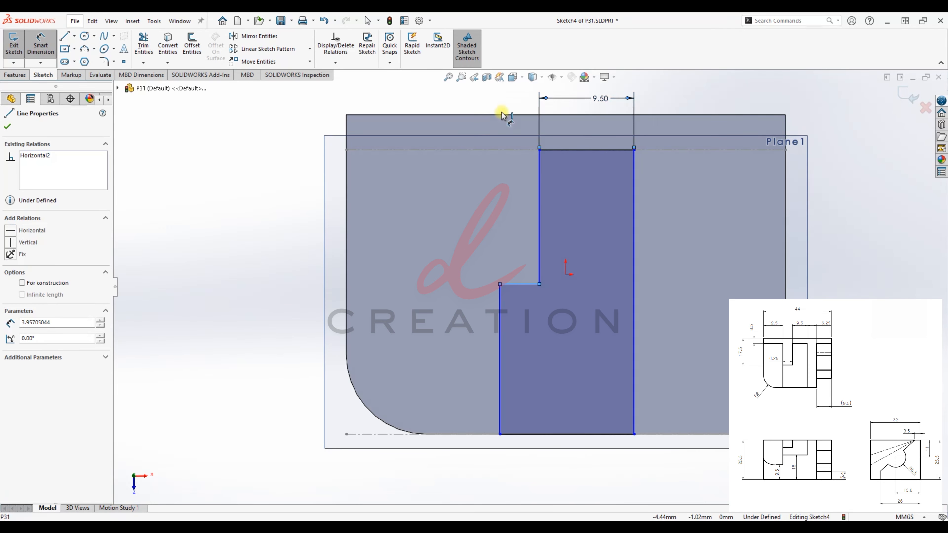
{"action": "left_click", "coordinate": [517, 100]}
{"action": "type", "text": "6.25"}
{"action": "key", "text": "Return"}
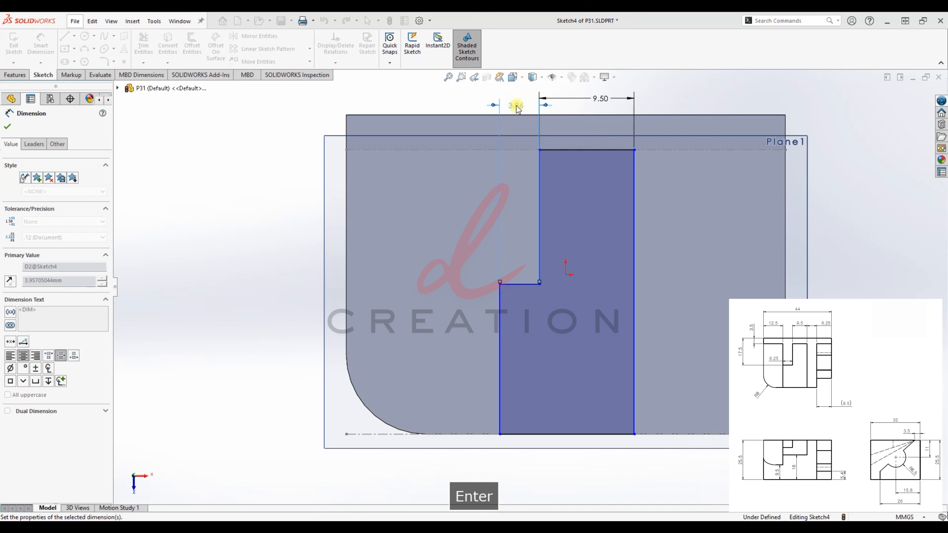
Step: Dimension the L-shaped profile's left side 12.5 mm from the block's left edge
{"action": "left_click", "coordinate": [500, 335]}
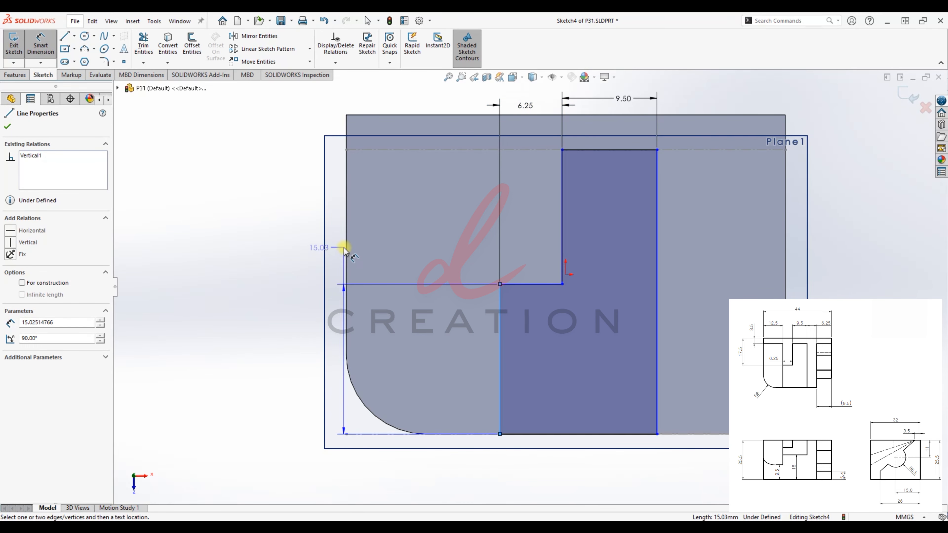
{"action": "left_click", "coordinate": [345, 248]}
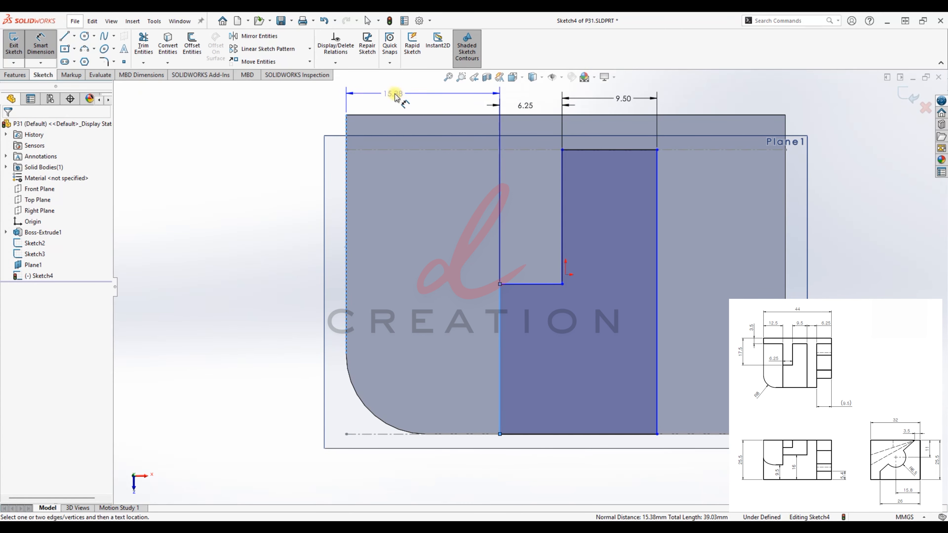
{"action": "left_click", "coordinate": [411, 93]}
{"action": "type", "text": "12.5"}
{"action": "key", "text": "Return"}
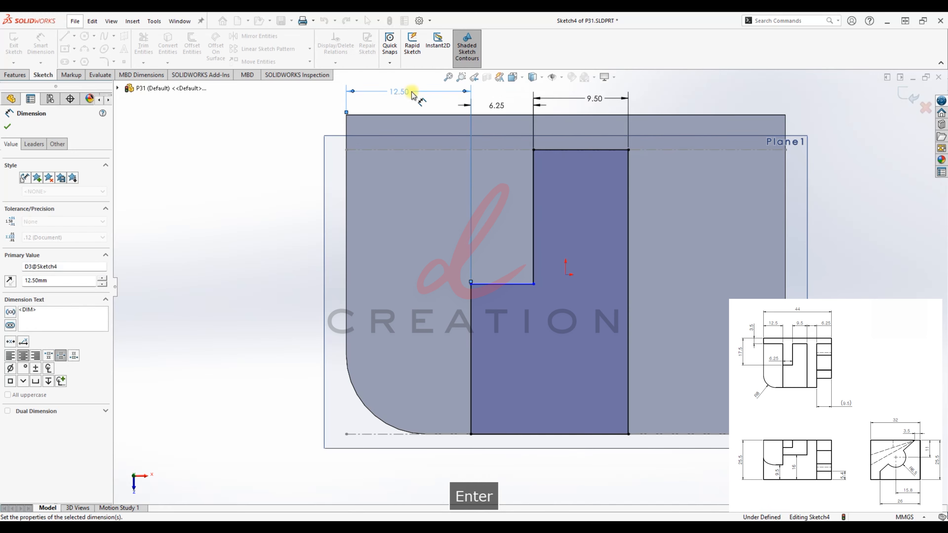
Step: Dimension the profile's step 17.5 mm from the block's back edge, tidy the 6.25 mm dimension's placement and close the sketch
{"action": "left_click", "coordinate": [513, 285]}
{"action": "left_click", "coordinate": [506, 116]}
{"action": "left_click", "coordinate": [258, 180]}
{"action": "type", "text": "17"}
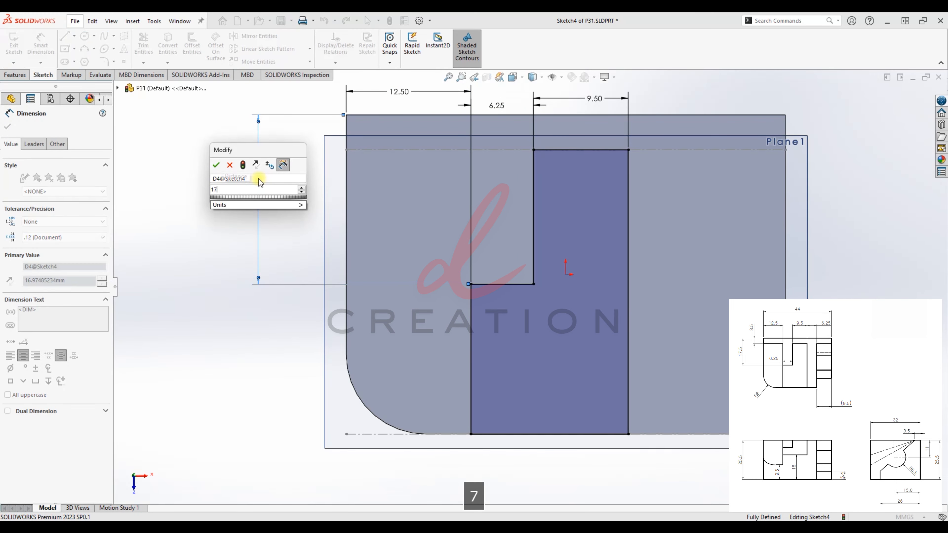
{"action": "type", "text": ".5"}
{"action": "key", "text": "Return"}
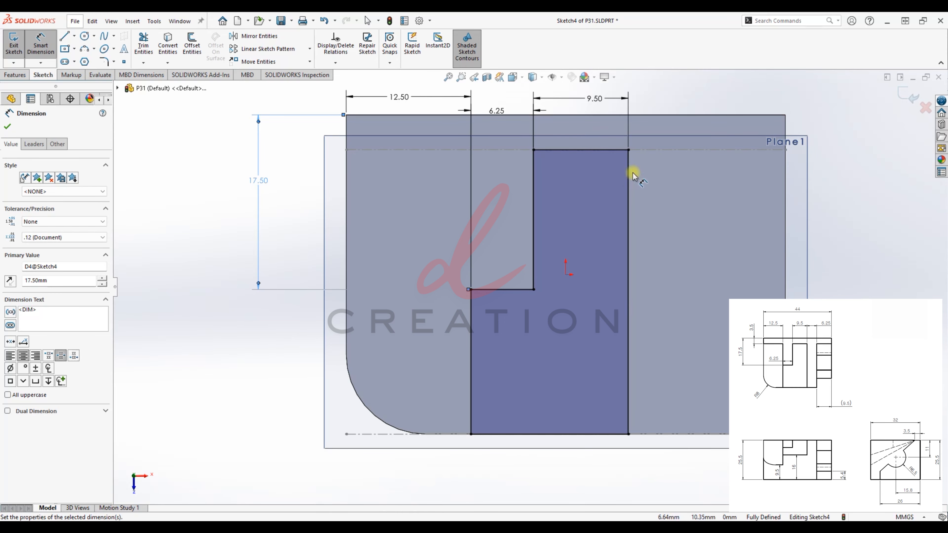
{"action": "left_click_drag", "start_coordinate": [498, 110], "coordinate": [497, 99]}
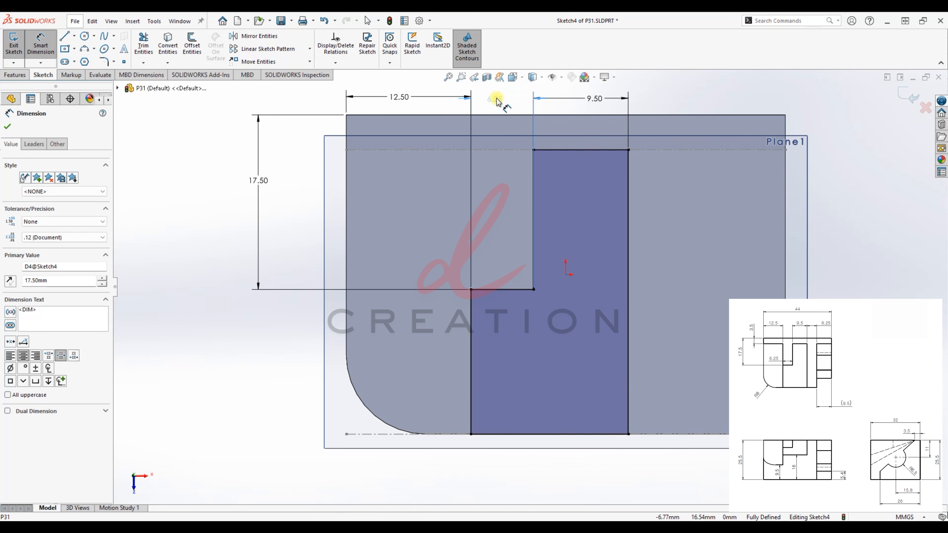
{"action": "key", "text": "Escape"}
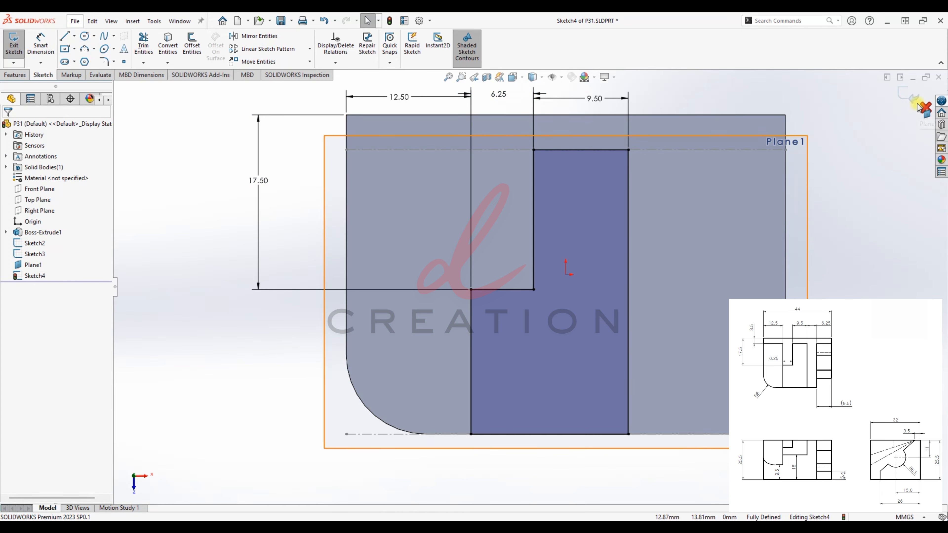
{"action": "left_click", "coordinate": [902, 94]}
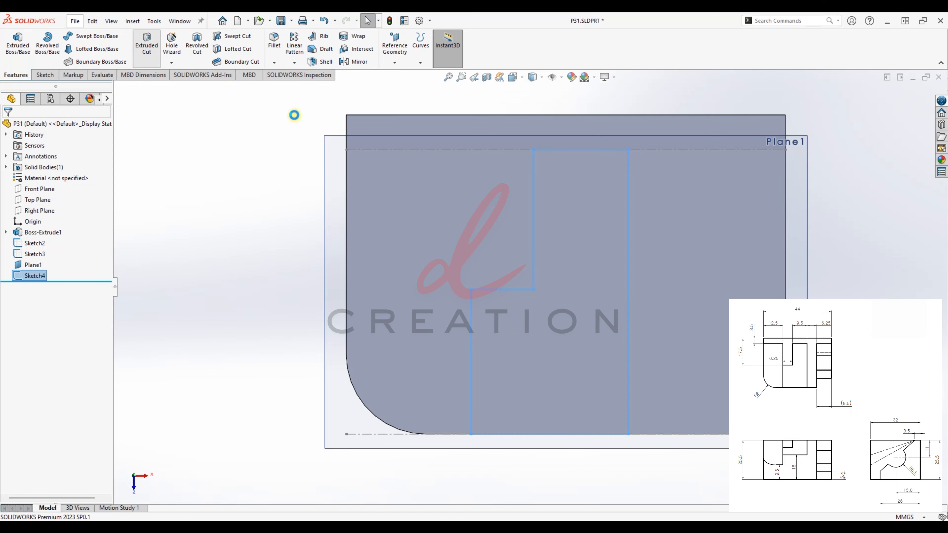
Step: Cut-extrude the L-shaped profile with the Up To Surface end condition, ending at the inclined reference plane
{"action": "left_click", "coordinate": [147, 44]}
{"action": "middle_click_drag", "start_coordinate": [186, 156], "coordinate": [178, 158]}
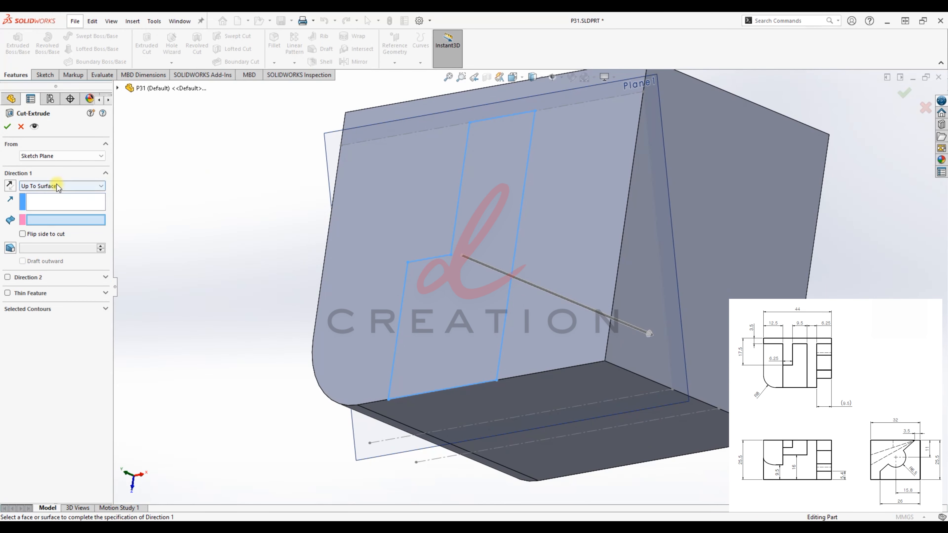
{"action": "left_click", "coordinate": [60, 186]}
{"action": "left_click", "coordinate": [53, 226]}
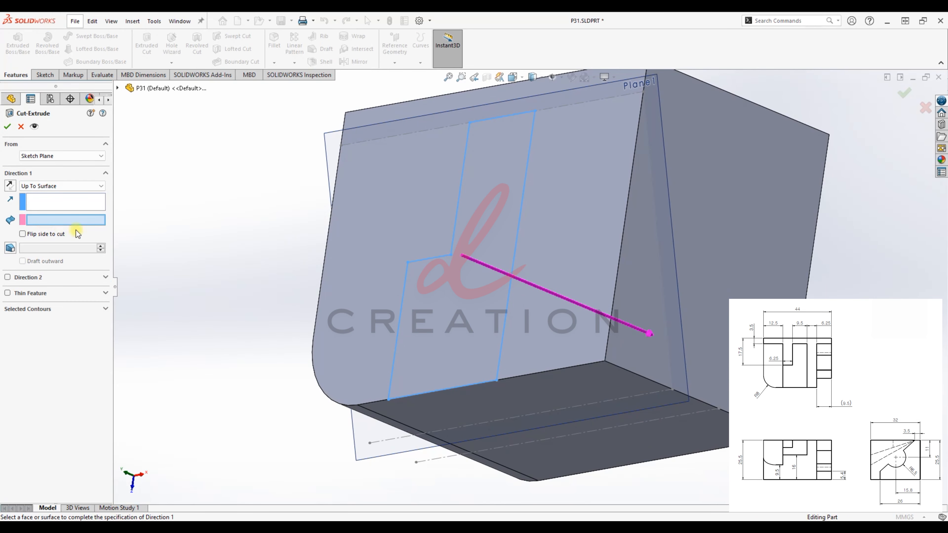
{"action": "left_click", "coordinate": [668, 200]}
{"action": "middle_click_drag", "start_coordinate": [667, 201], "coordinate": [521, 111]}
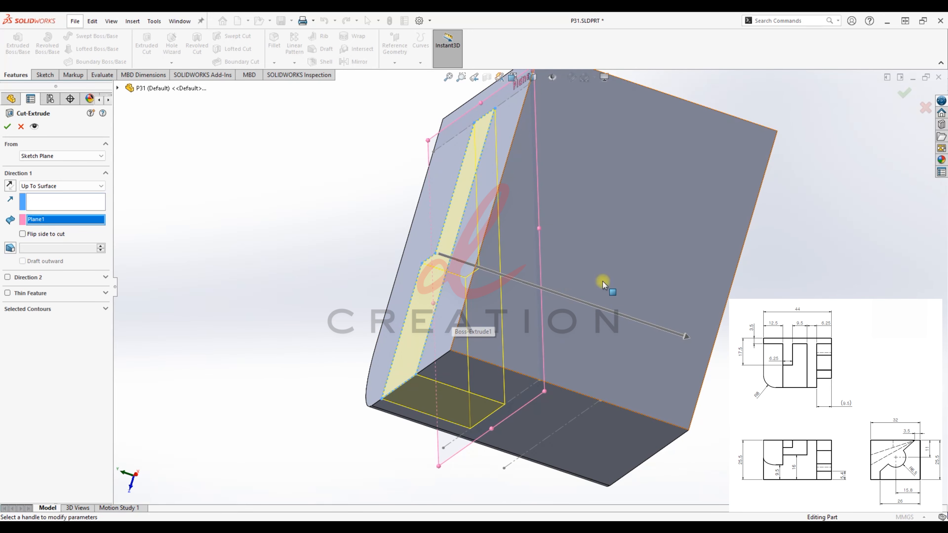
{"action": "left_click", "coordinate": [5, 127]}
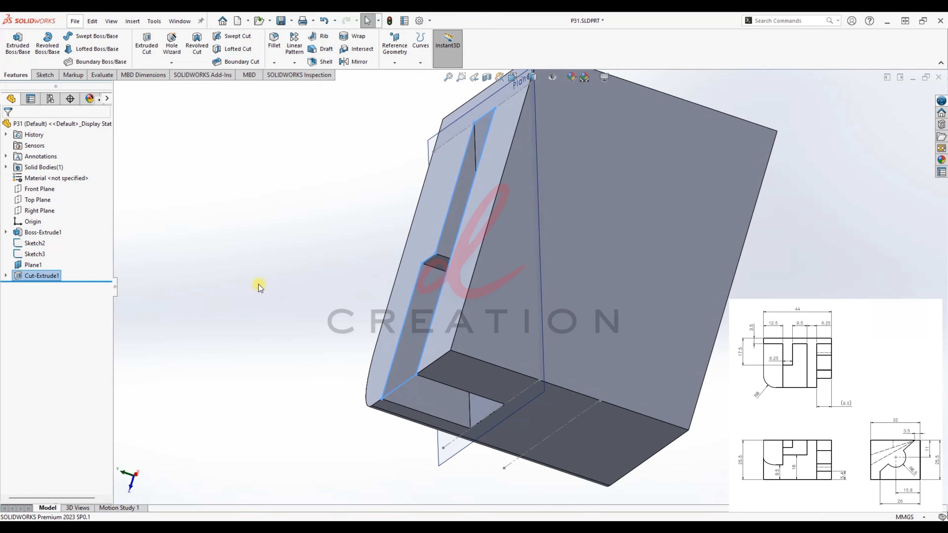
{"action": "middle_click_drag", "start_coordinate": [258, 286], "coordinate": [286, 318]}
{"action": "left_click", "coordinate": [211, 310]}
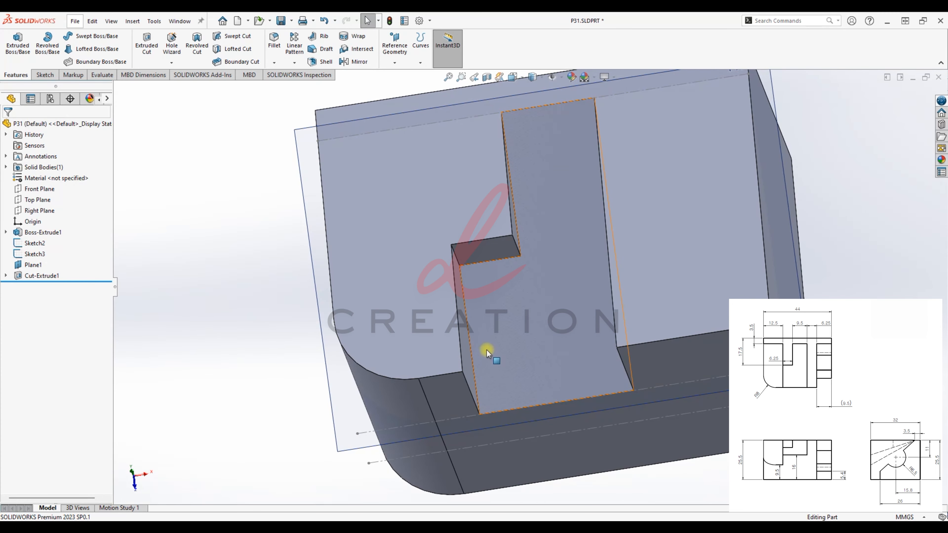
Step: Start a sketch on the block's top face and convert the left edge, R8 corner arc, front reference line and L-cut's left edge
{"action": "left_click", "coordinate": [875, 273]}
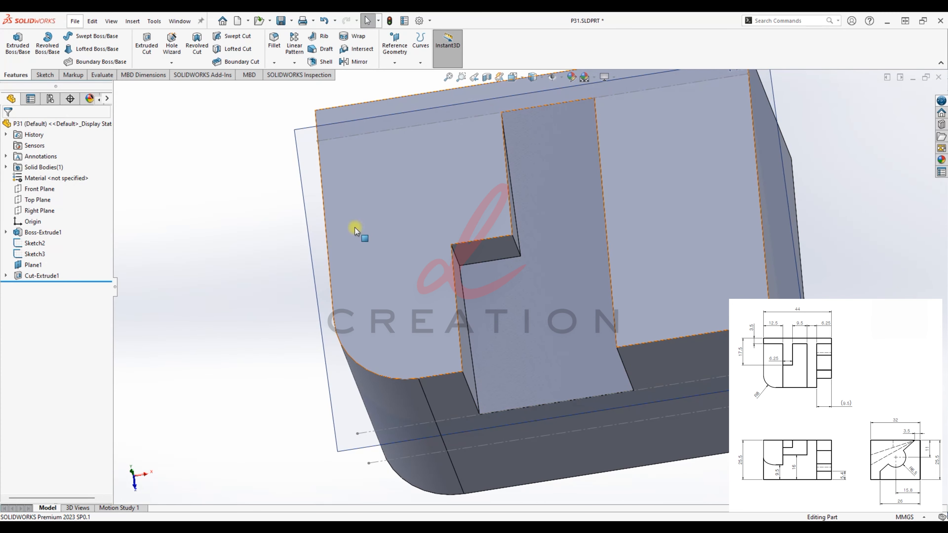
{"action": "left_click", "coordinate": [355, 266]}
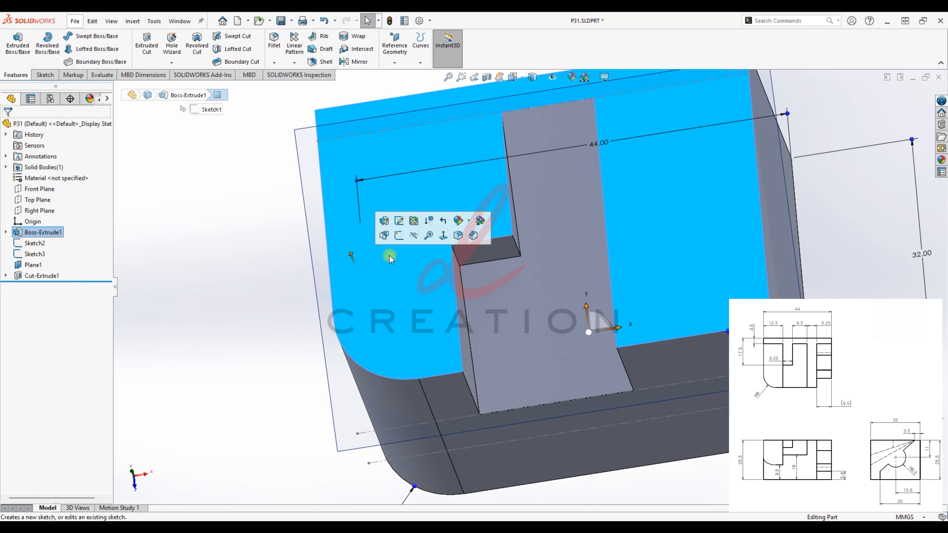
{"action": "left_click", "coordinate": [398, 237]}
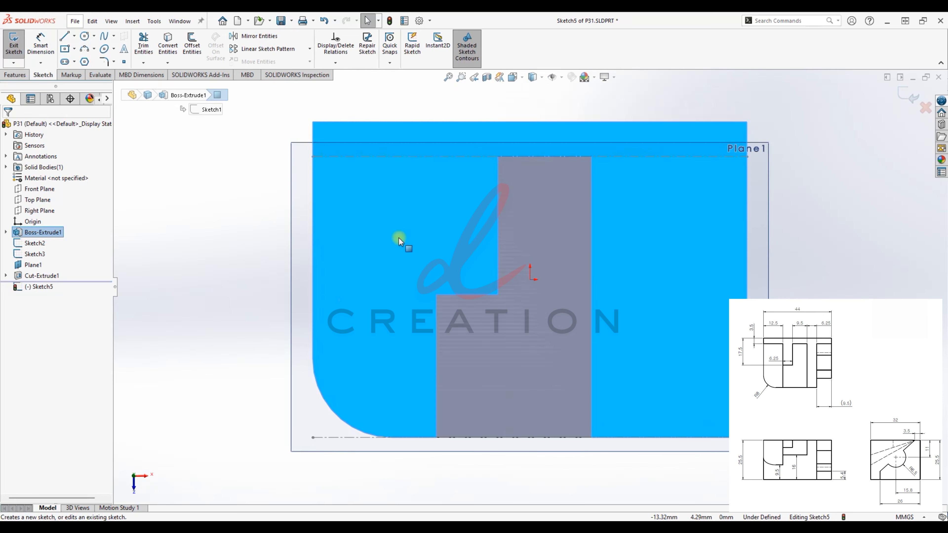
{"action": "left_click", "coordinate": [223, 296]}
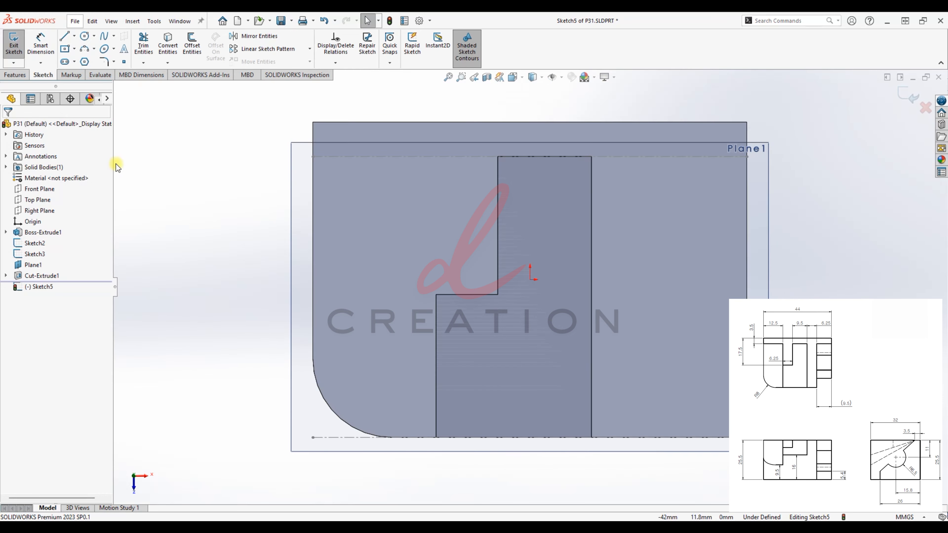
{"action": "left_click", "coordinate": [168, 46]}
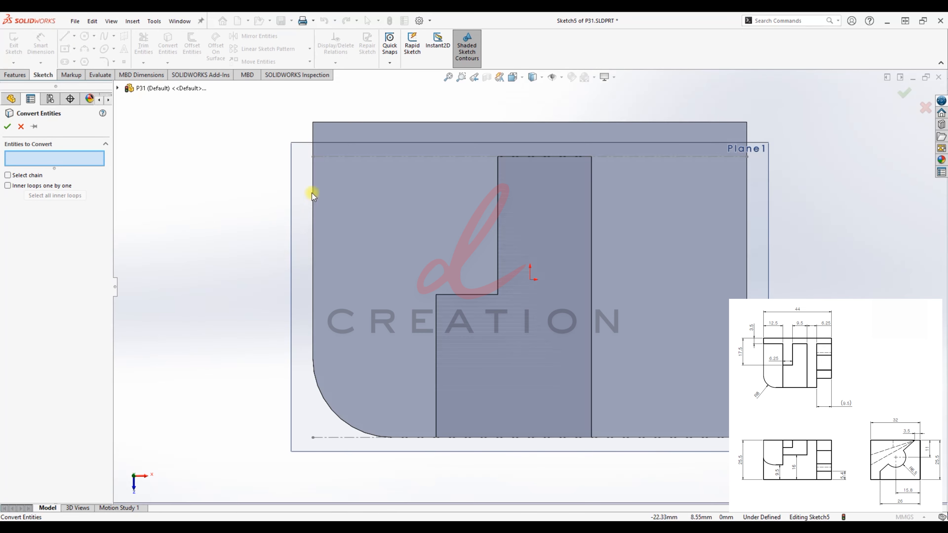
{"action": "left_click", "coordinate": [313, 213]}
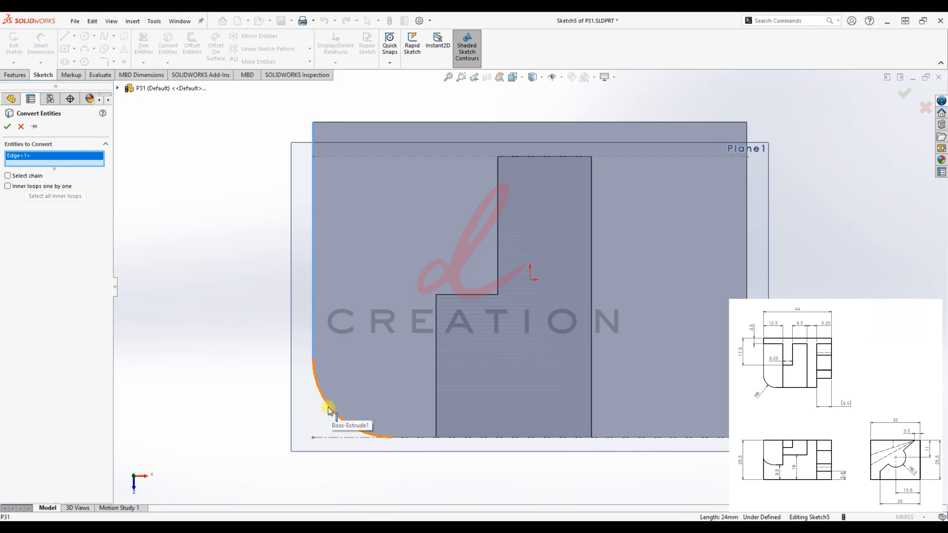
{"action": "left_click", "coordinate": [328, 407]}
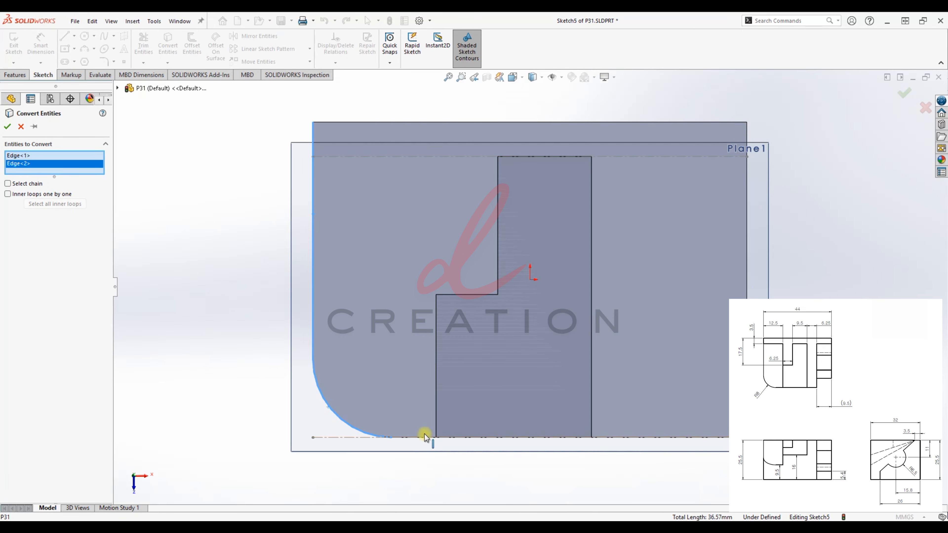
{"action": "left_click", "coordinate": [435, 425]}
{"action": "left_click", "coordinate": [436, 419]}
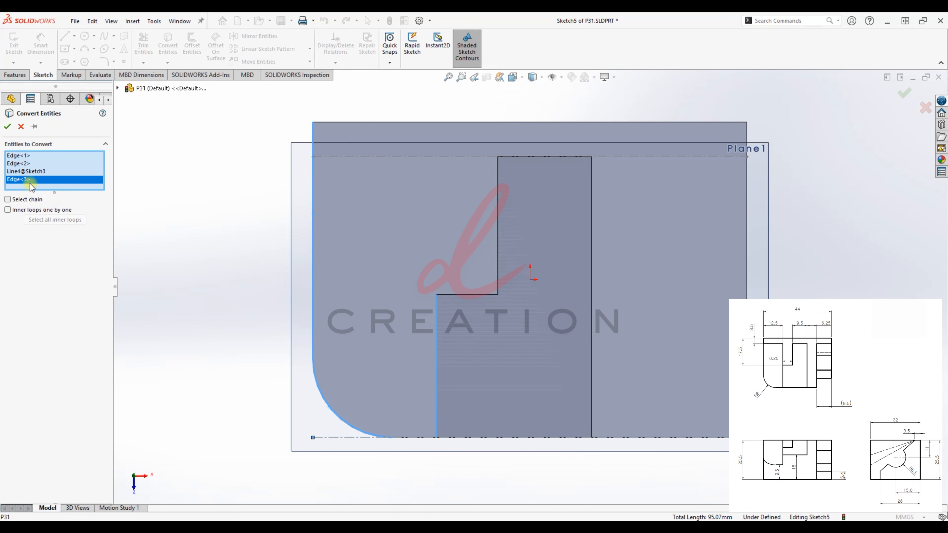
{"action": "left_click", "coordinate": [8, 127]}
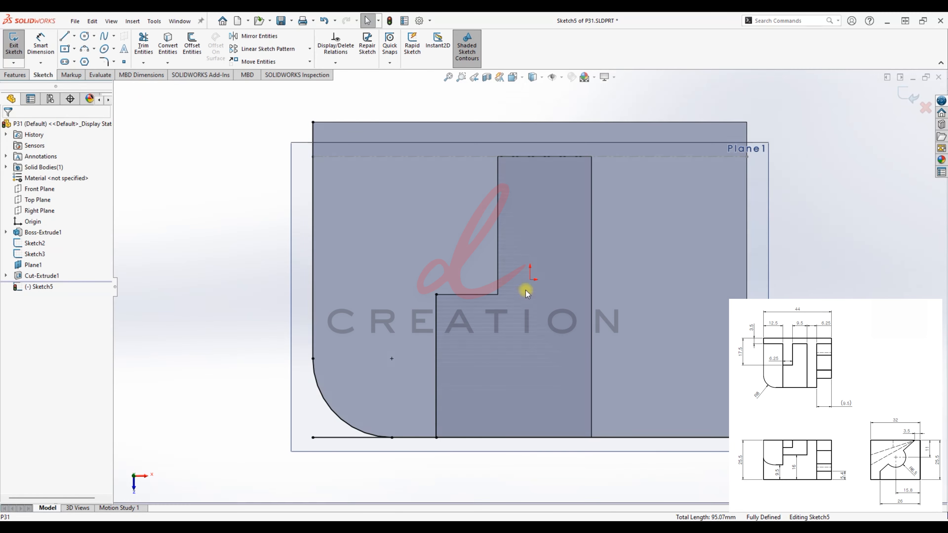
Step: Draw a vertical line from the L-cut's corner to the back reference line and a horizontal line from there to the block's left edge
{"action": "key", "text": "l"}
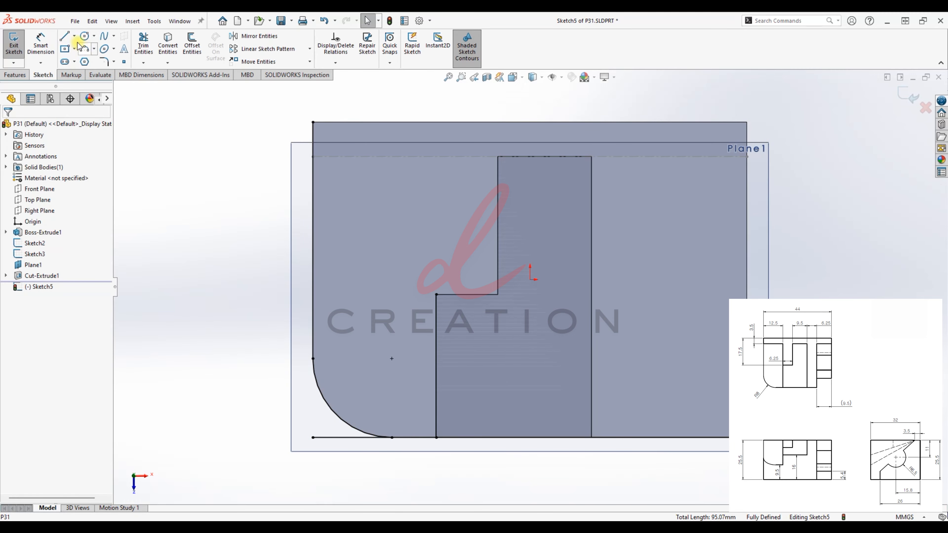
{"action": "left_click", "coordinate": [436, 295]}
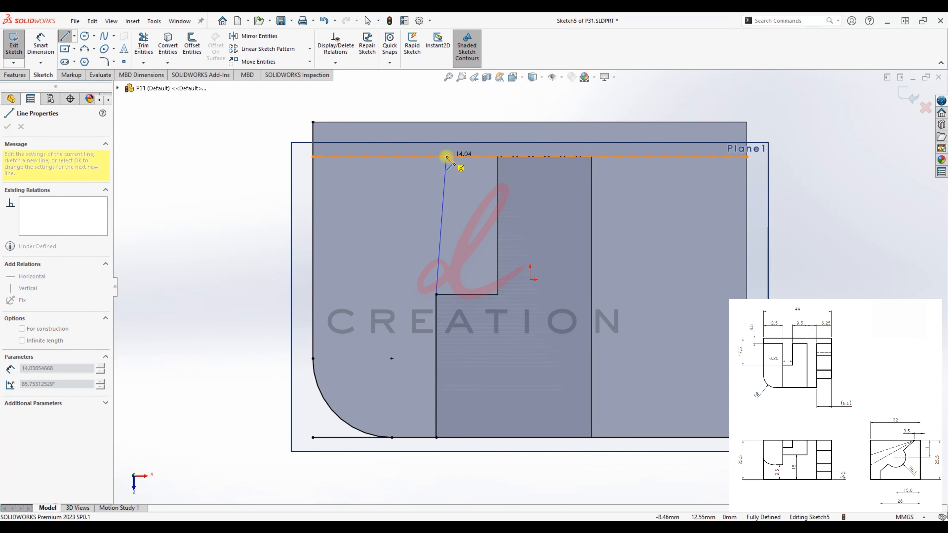
{"action": "left_click", "coordinate": [436, 156]}
{"action": "left_click", "coordinate": [313, 156]}
{"action": "key", "text": "Escape"}
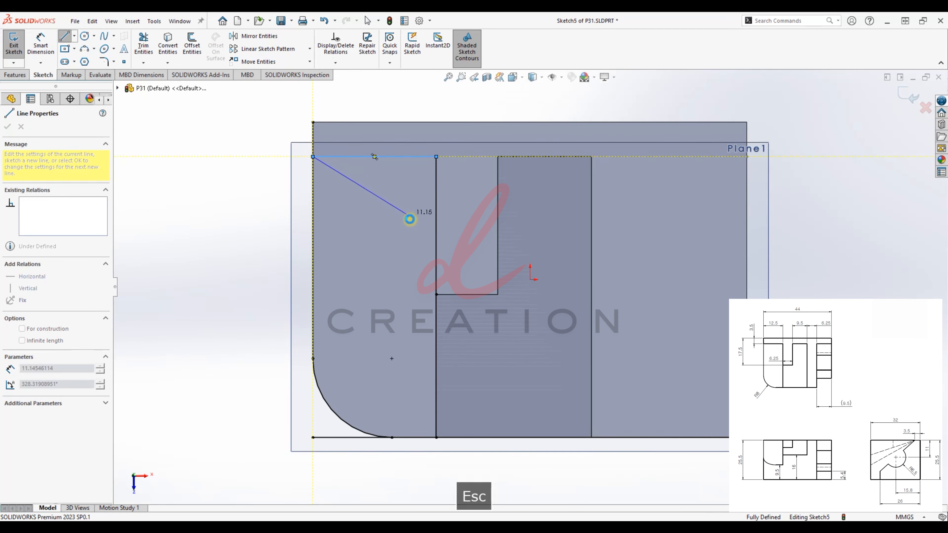
Step: Trim the excess left-edge and front-line segments to leave a closed rounded-corner profile, and close the sketch
{"action": "left_click", "coordinate": [145, 43]}
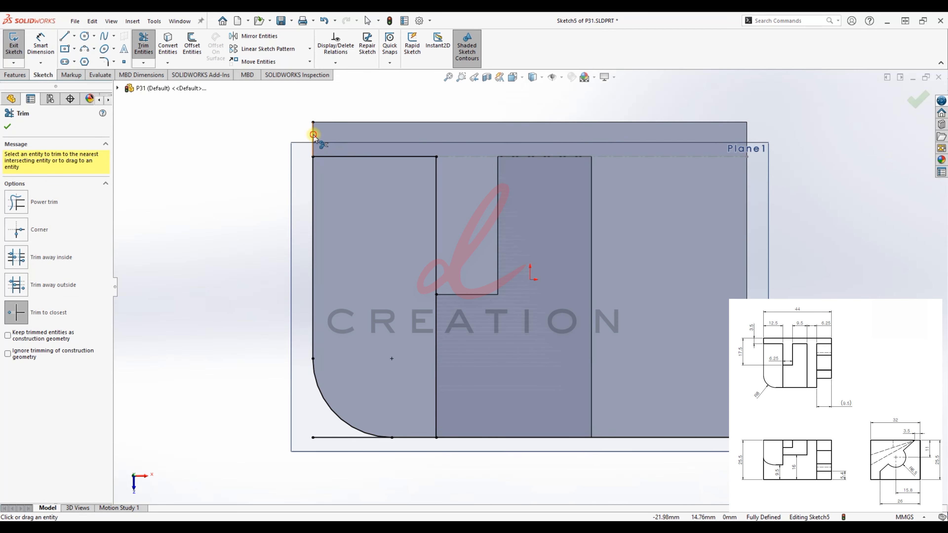
{"action": "left_click", "coordinate": [457, 437]}
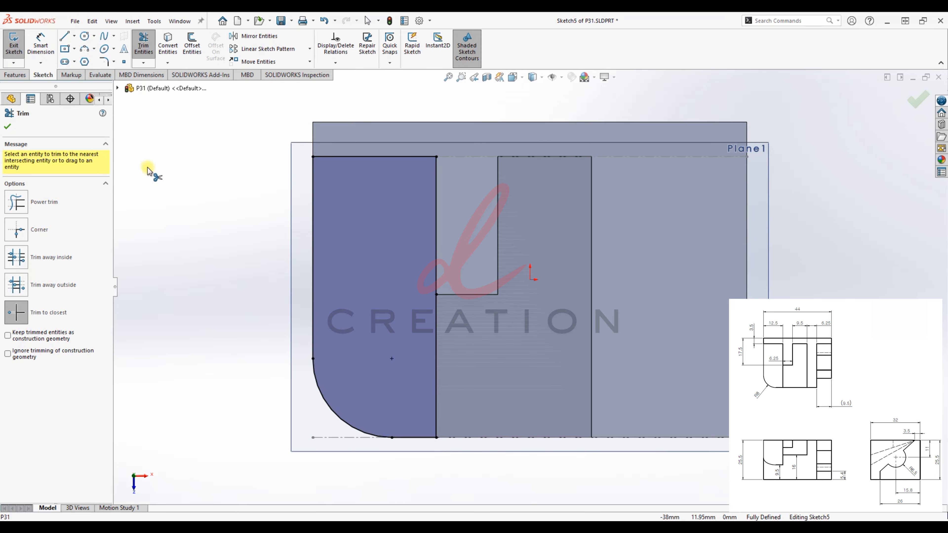
{"action": "key", "text": "Escape"}
{"action": "middle_click_drag", "start_coordinate": [423, 318], "coordinate": [447, 156]}
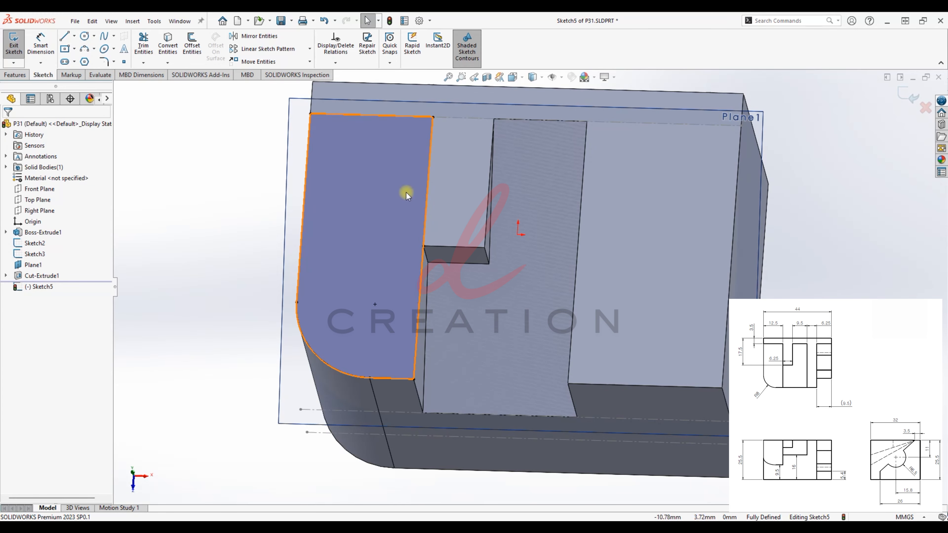
{"action": "middle_click_drag", "start_coordinate": [348, 244], "coordinate": [350, 287]}
{"action": "left_click", "coordinate": [911, 98]}
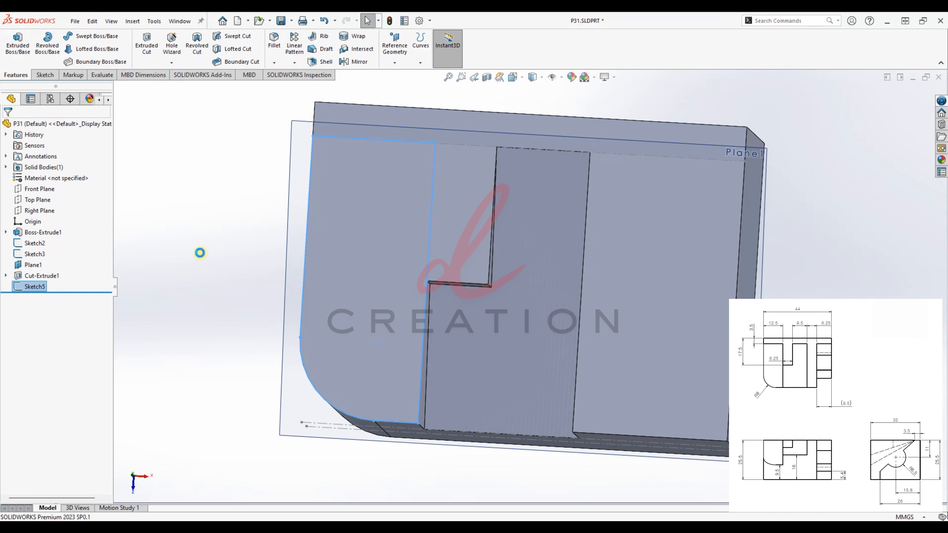
{"action": "left_click", "coordinate": [146, 44]}
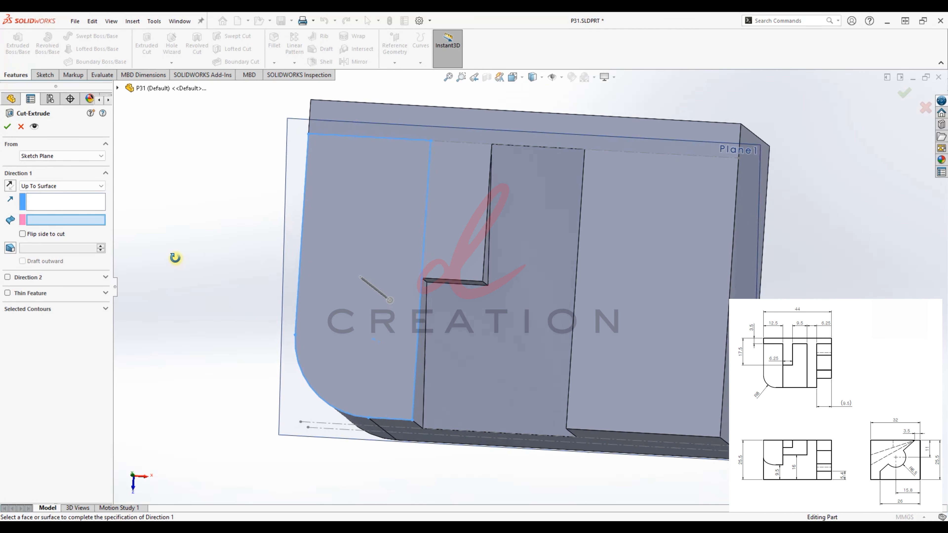
{"action": "middle_click_drag", "start_coordinate": [168, 212], "coordinate": [165, 160]}
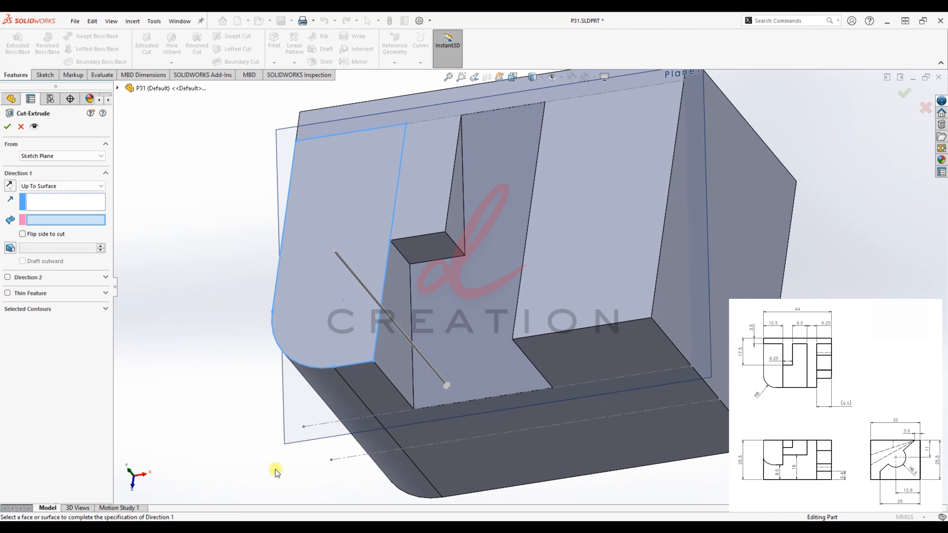
{"action": "scroll", "coordinate": [706, 225], "scroll_direction": "up", "scroll_amount": 2}
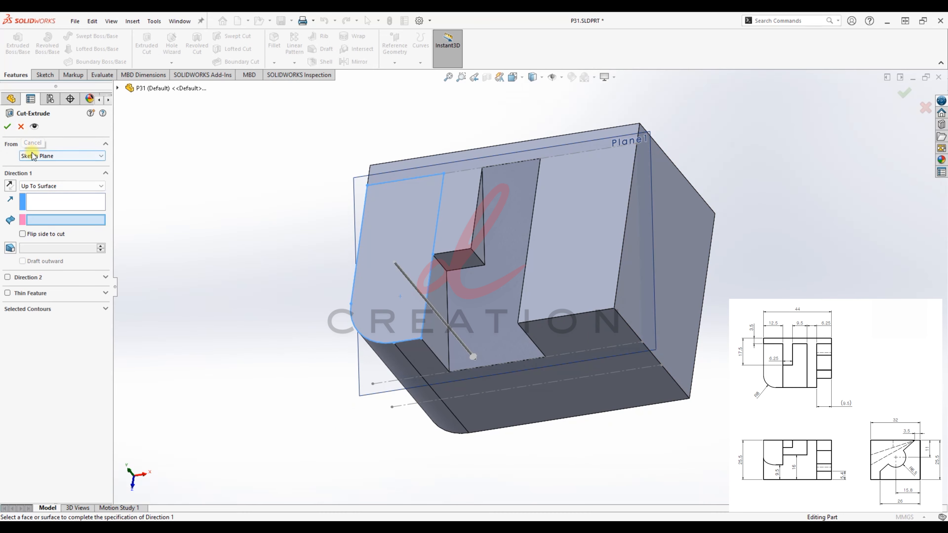
{"action": "left_click", "coordinate": [20, 127]}
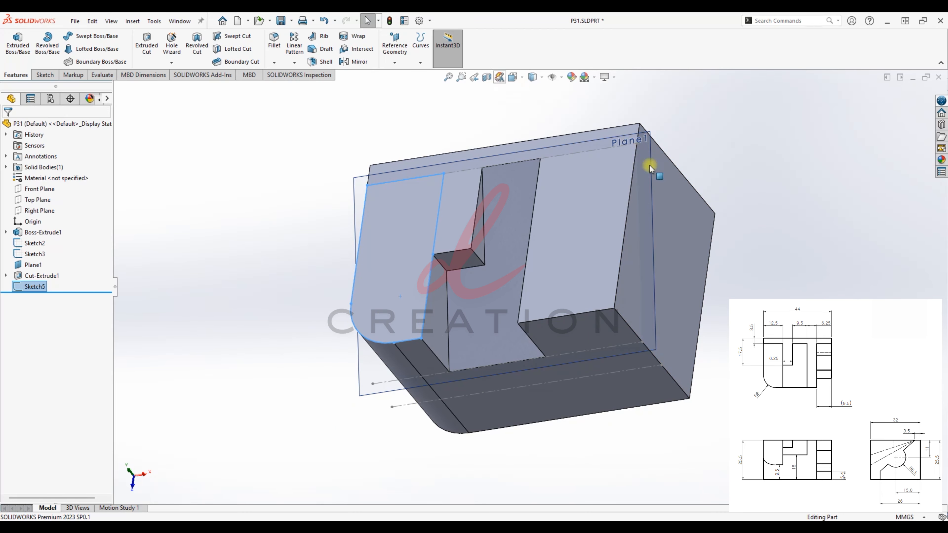
Step: Roll the model back before the corner profile sketch and create a plane through the top-face reference line and the 9.5 mm front reference line
{"action": "left_click", "coordinate": [753, 137]}
{"action": "left_click_drag", "start_coordinate": [77, 292], "coordinate": [74, 284]}
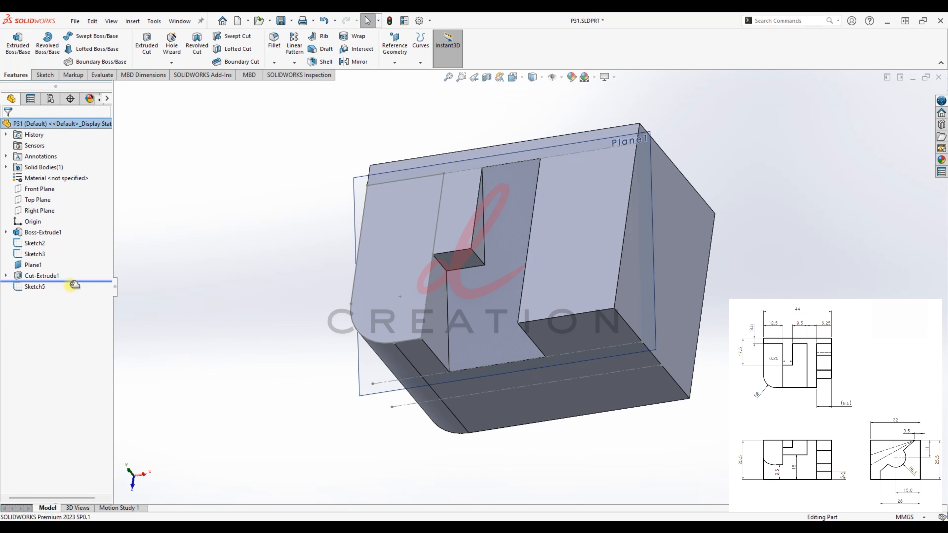
{"action": "left_click", "coordinate": [394, 62]}
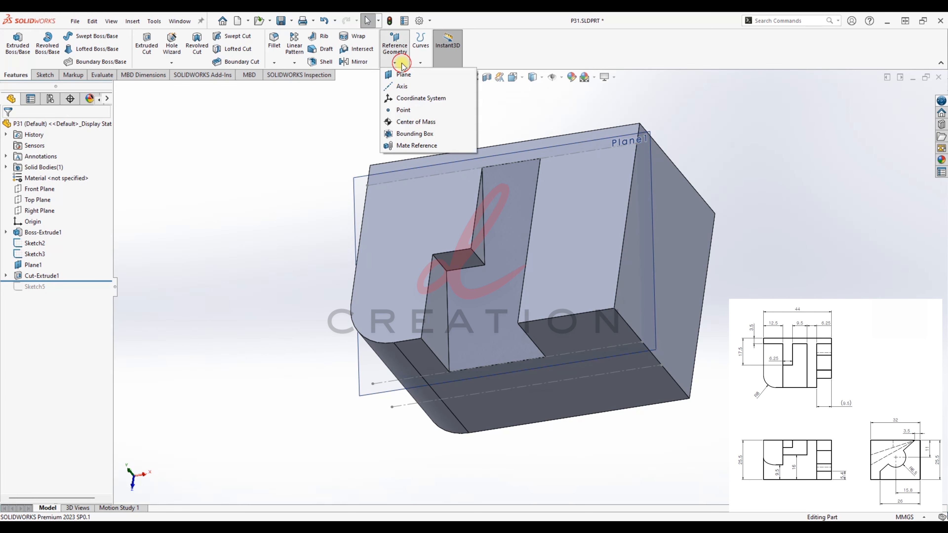
{"action": "left_click", "coordinate": [409, 80]}
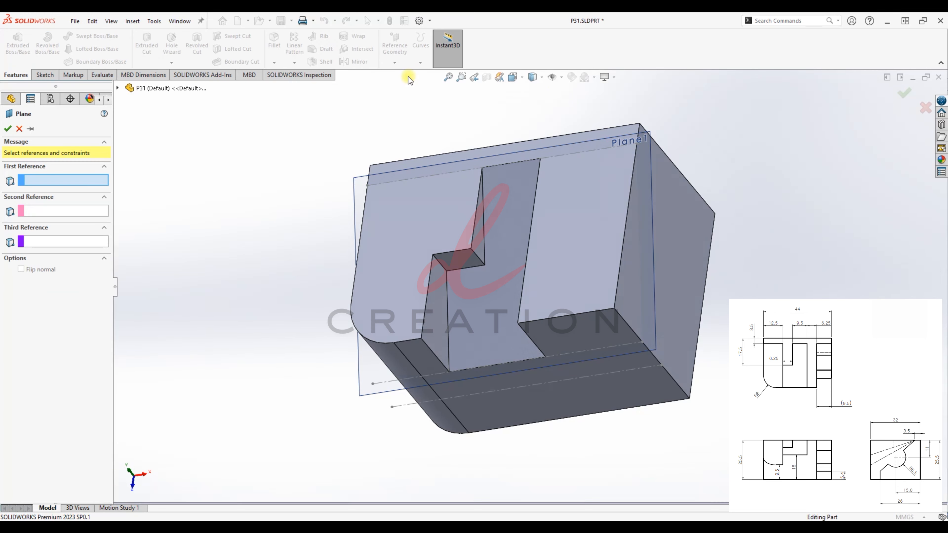
{"action": "left_click", "coordinate": [446, 175]}
{"action": "middle_click_drag", "start_coordinate": [412, 406], "coordinate": [390, 359]}
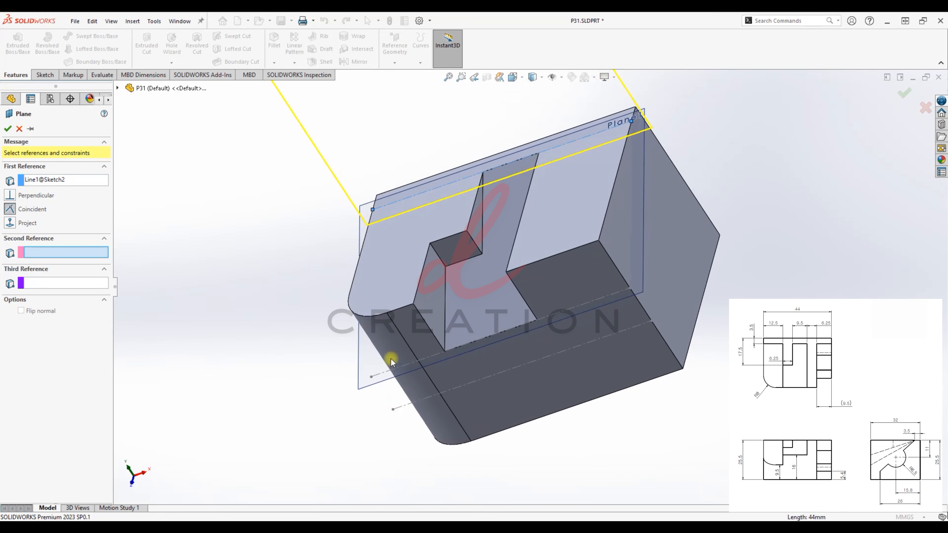
{"action": "left_click", "coordinate": [405, 409]}
{"action": "left_click", "coordinate": [7, 128]}
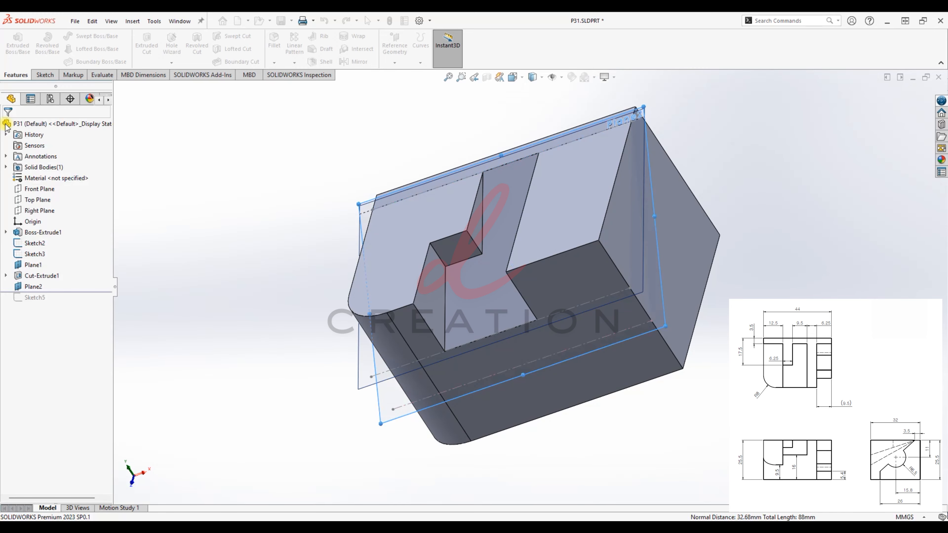
Step: Hide the first inclined plane and the reference-line sketches, and roll the model forward past the corner profile sketch
{"action": "middle_click_drag", "start_coordinate": [781, 174], "coordinate": [695, 142]}
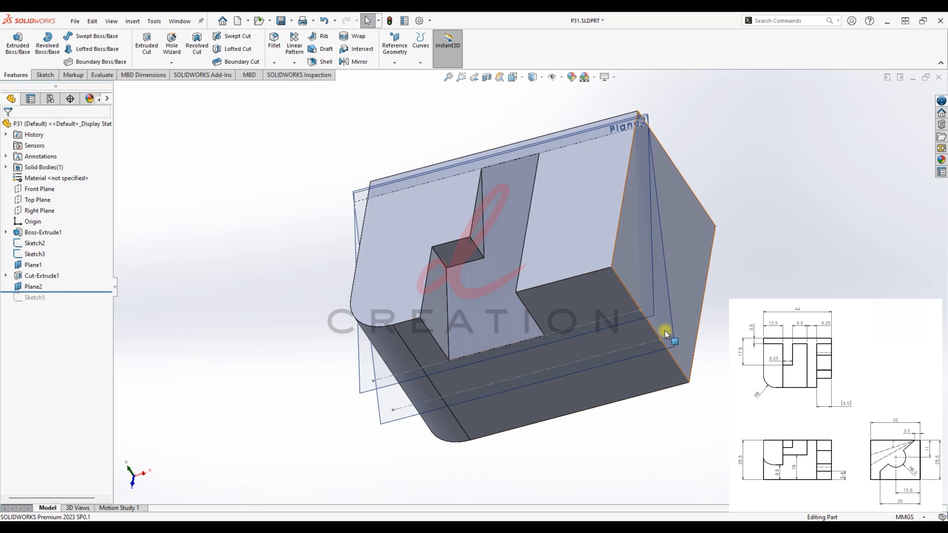
{"action": "left_click", "coordinate": [38, 265]}
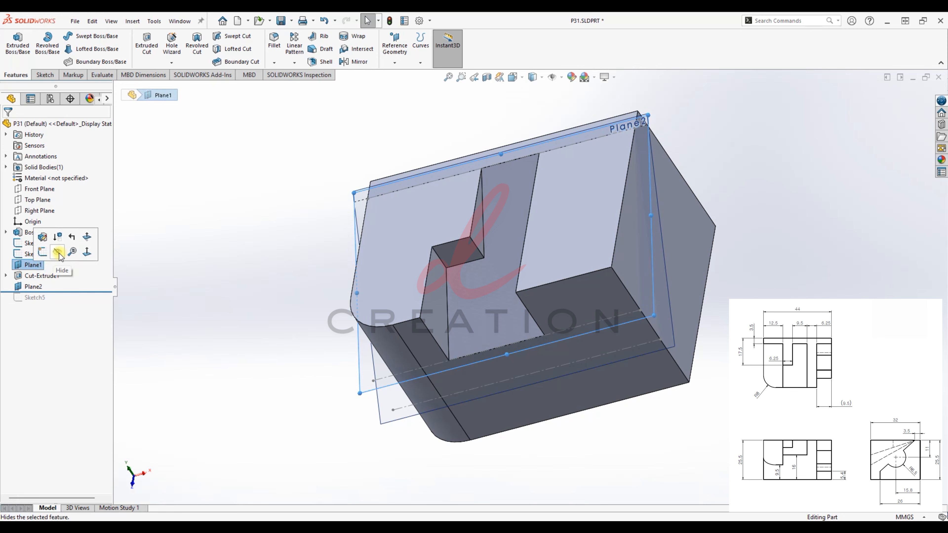
{"action": "left_click", "coordinate": [57, 252]}
{"action": "left_click", "coordinate": [35, 255]}
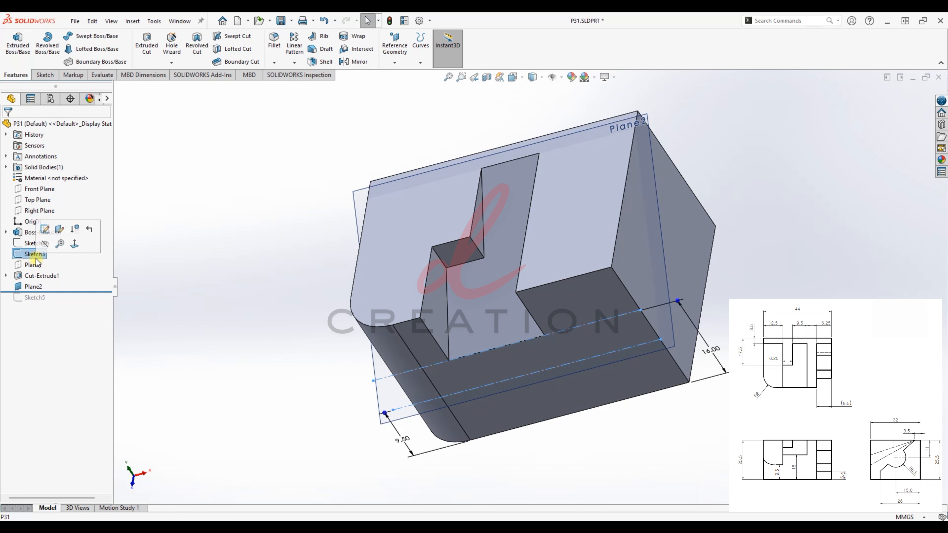
{"action": "left_click", "coordinate": [785, 170]}
{"action": "left_click_drag", "start_coordinate": [53, 292], "coordinate": [55, 303]}
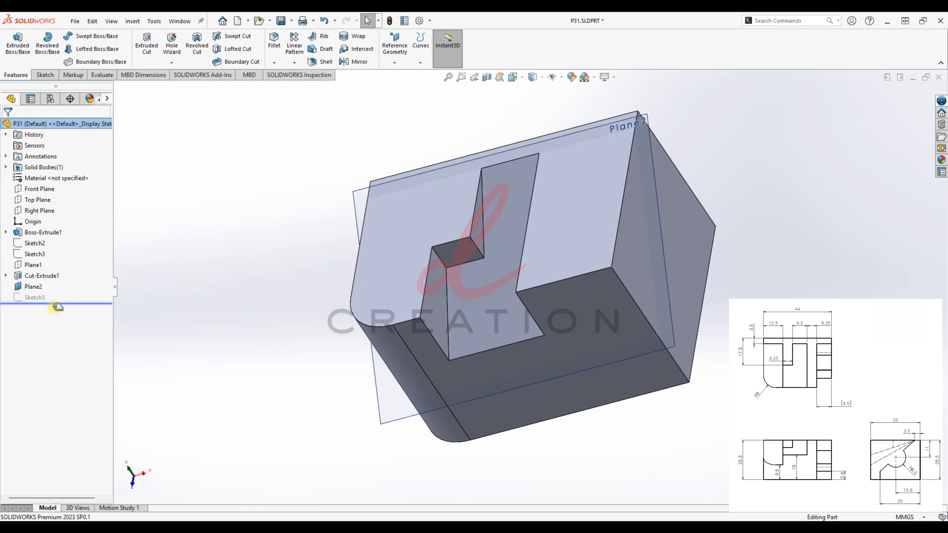
{"action": "left_click", "coordinate": [147, 44]}
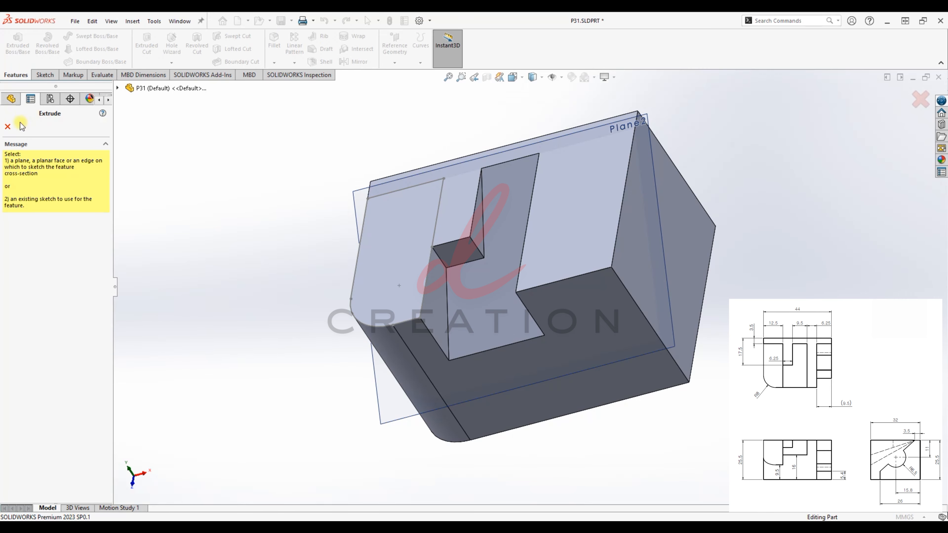
{"action": "left_click", "coordinate": [423, 207]}
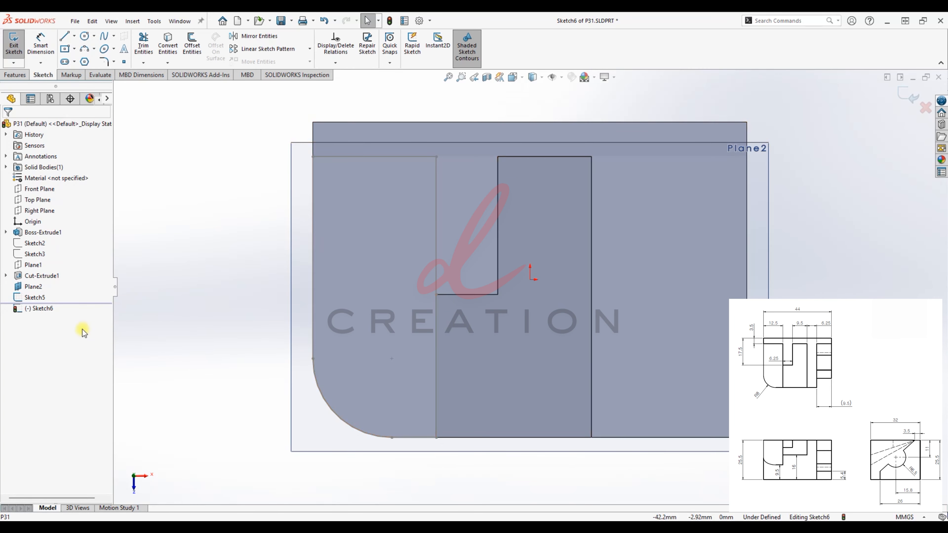
{"action": "left_click", "coordinate": [926, 108]}
{"action": "left_click", "coordinate": [487, 271]}
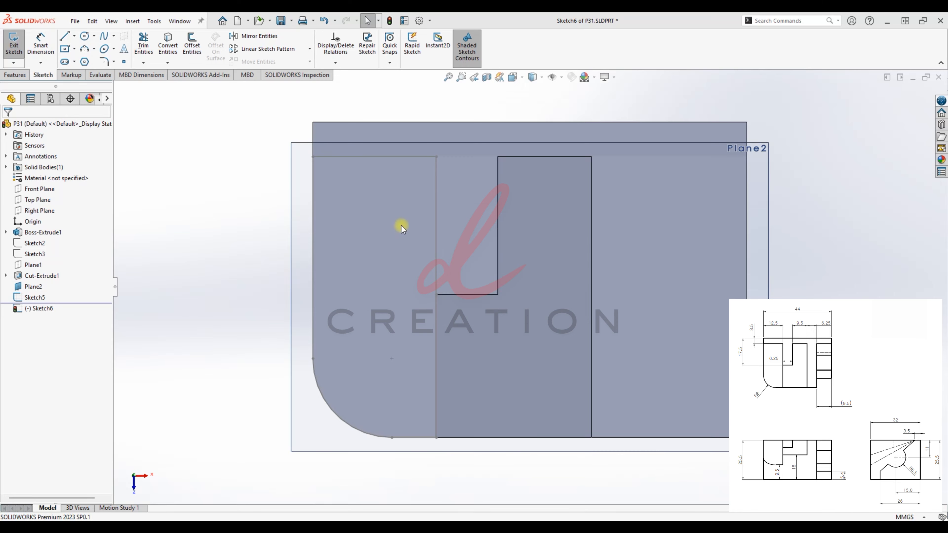
Step: Cut-extrude the rounded-corner profile up to the second inclined reference plane
{"action": "left_click", "coordinate": [435, 225]}
{"action": "left_click", "coordinate": [154, 45]}
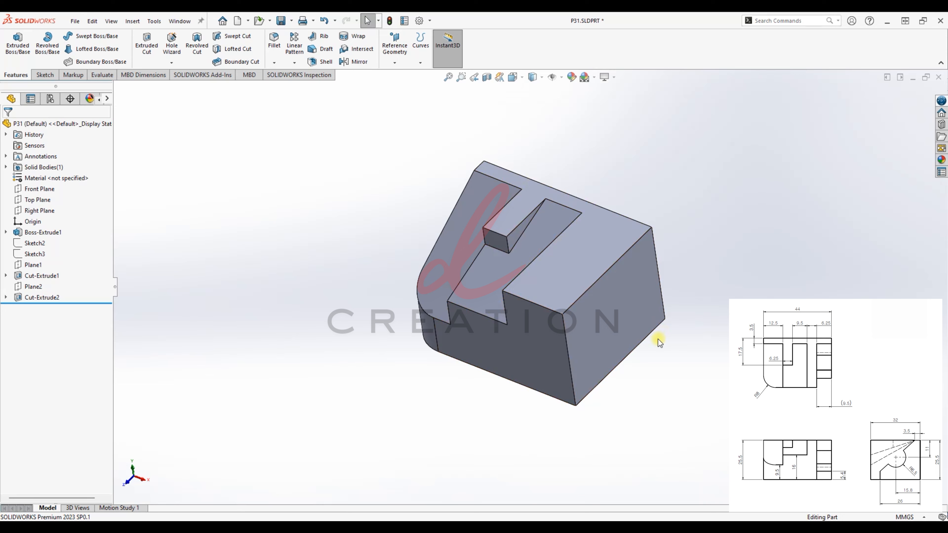
Step: Check the side view in the reference drawing, and start a sketch on the block's right end face, viewed squarely
{"action": "left_click", "coordinate": [629, 300]}
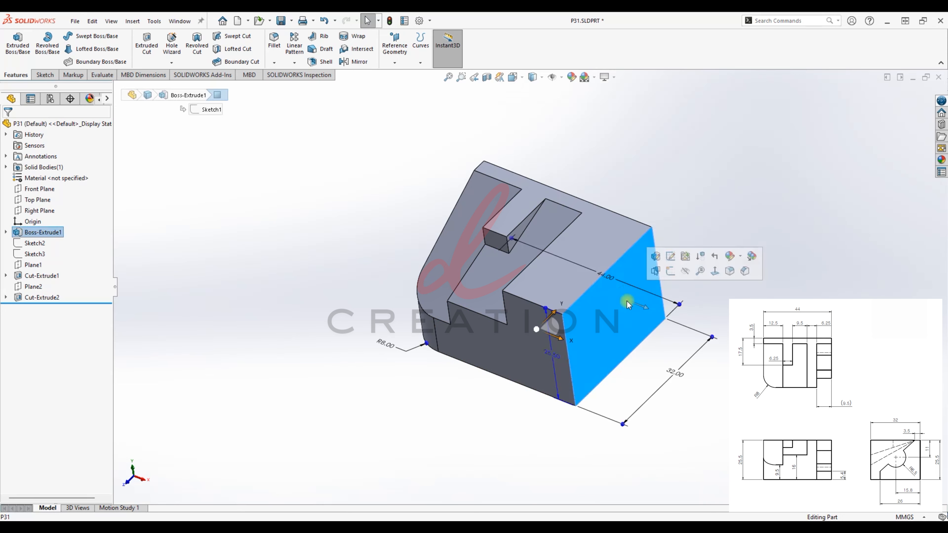
{"action": "key", "text": "alt+Tab"}
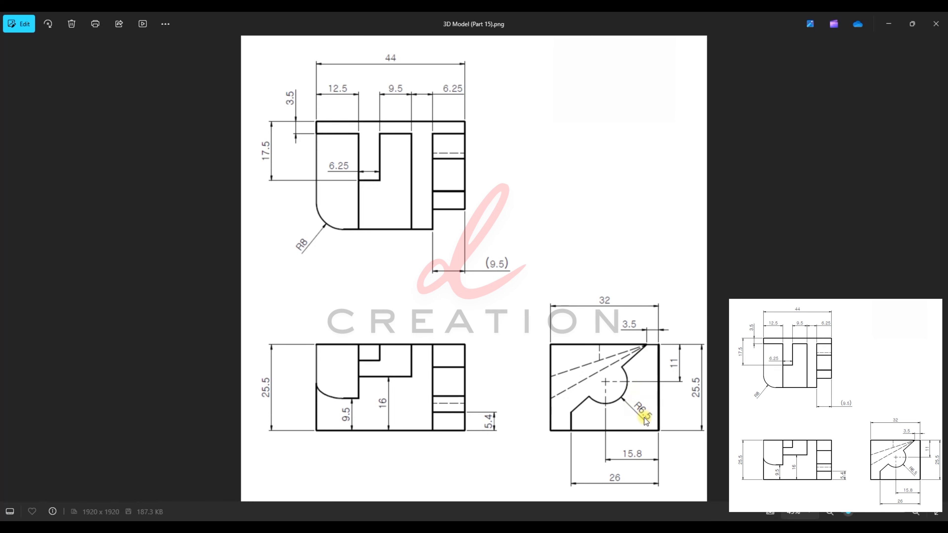
{"action": "left_click", "coordinate": [894, 25]}
{"action": "right_click", "coordinate": [612, 318]}
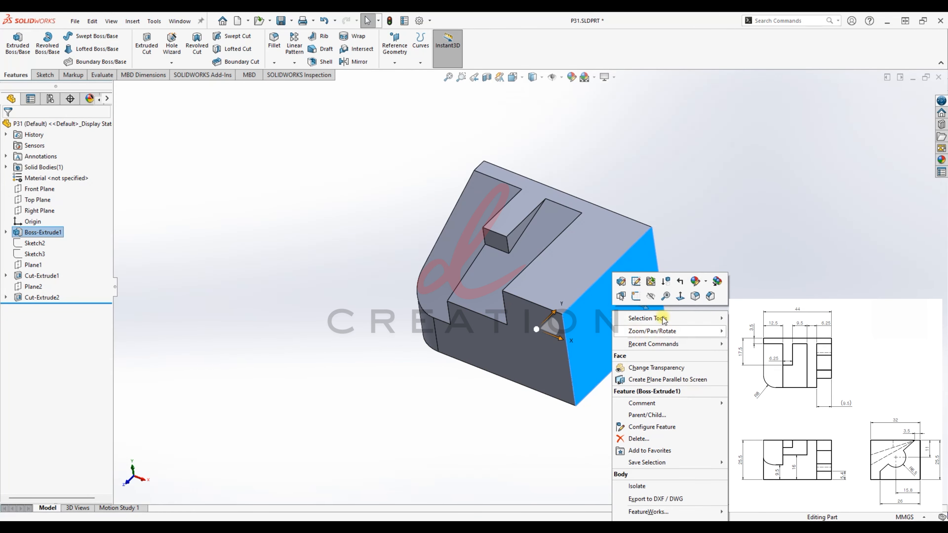
{"action": "left_click", "coordinate": [633, 298]}
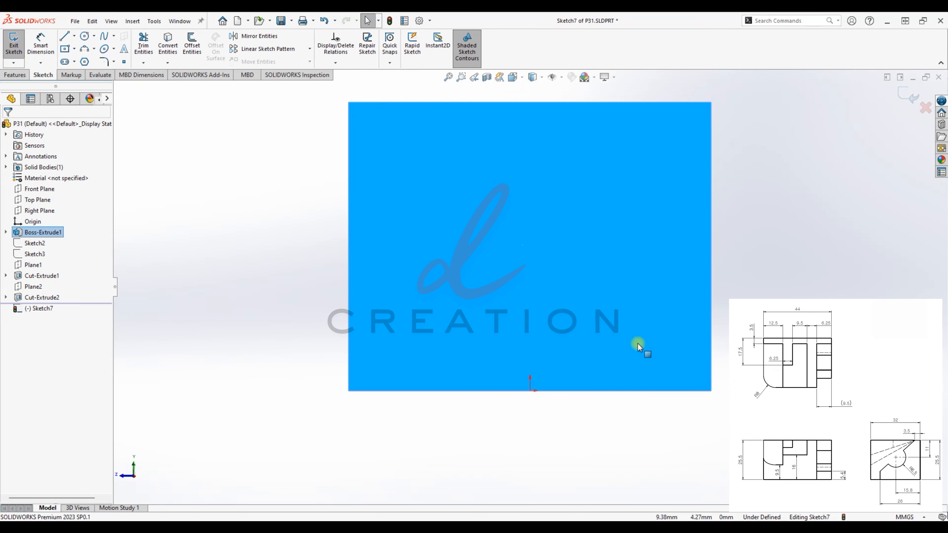
{"action": "mouse_move", "coordinate": [681, 132]}
{"action": "middle_mouse_down"}
{"action": "mouse_move", "coordinate": [673, 115]}
{"action": "mouse_move", "coordinate": [561, 255]}
{"action": "middle_mouse_up"}
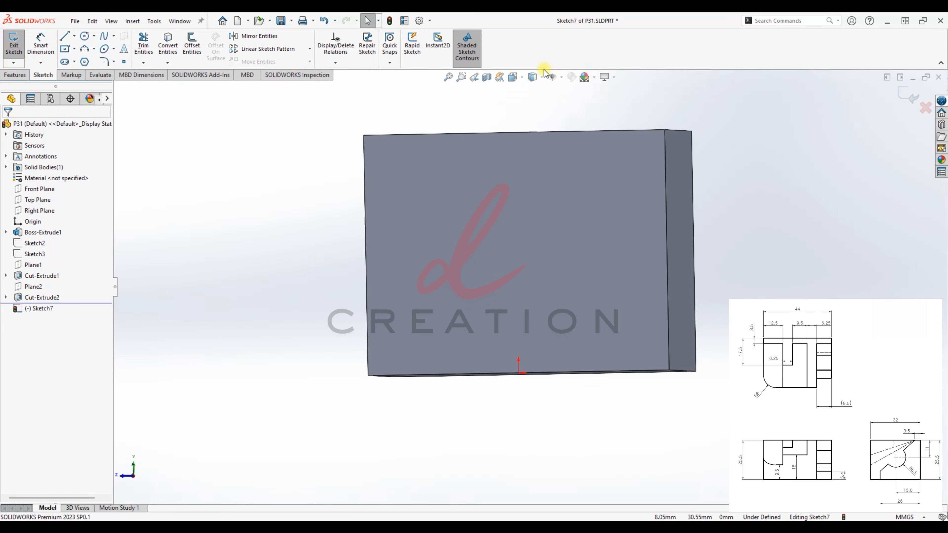
{"action": "left_click", "coordinate": [512, 77]}
{"action": "left_click", "coordinate": [569, 136]}
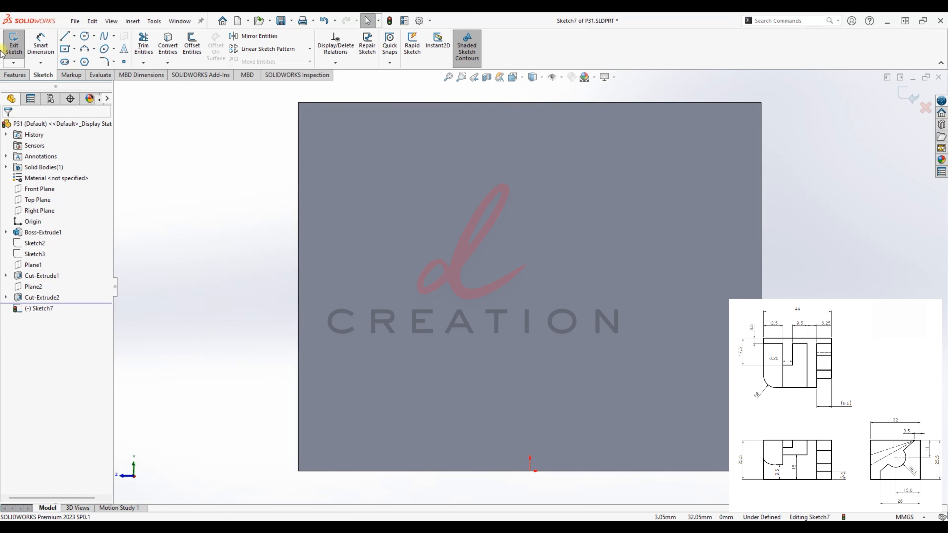
Step: Sketch a closed line profile with an about 5.1 mm top segment, a slope, an about 8.3 mm vertical, and the bottom and rear edges
{"action": "left_click", "coordinate": [66, 36]}
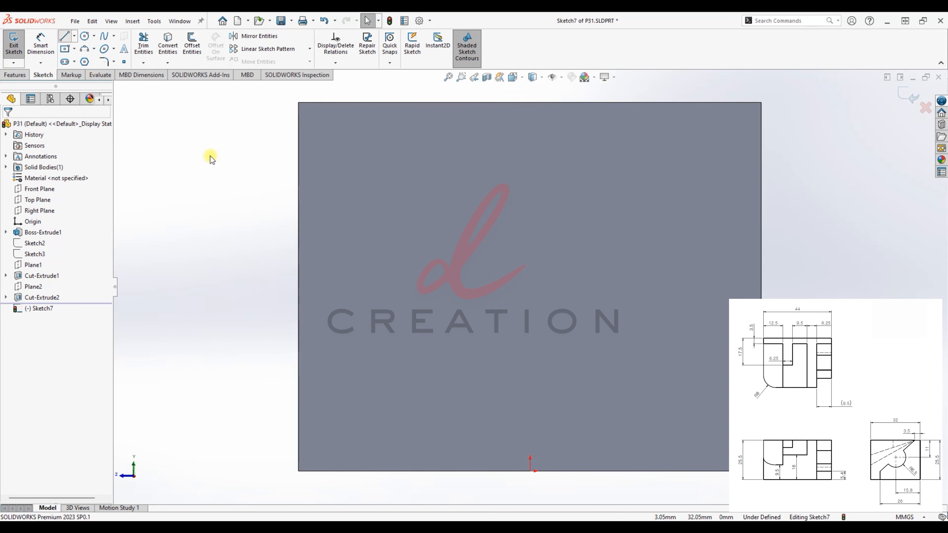
{"action": "left_click", "coordinate": [761, 103]}
{"action": "left_click", "coordinate": [688, 102]}
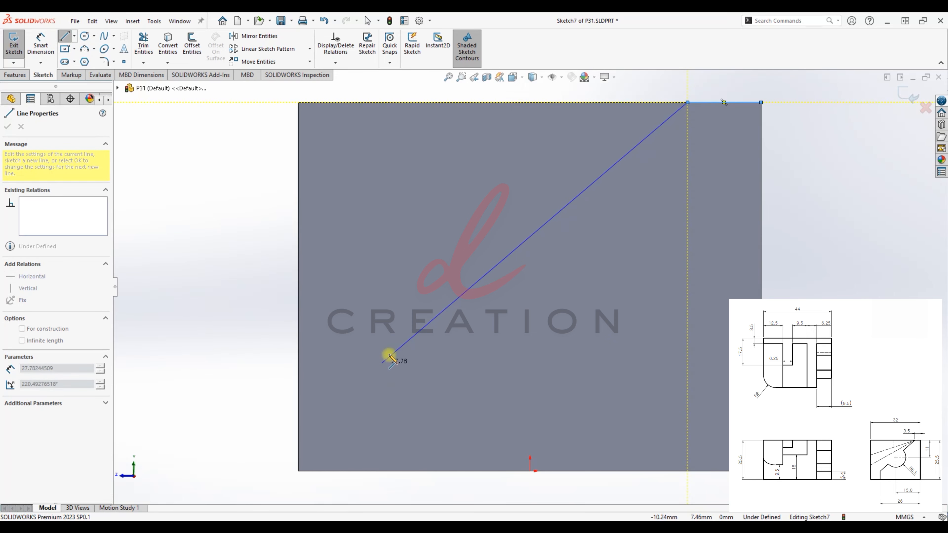
{"action": "left_click", "coordinate": [392, 351]}
{"action": "left_click", "coordinate": [391, 471]}
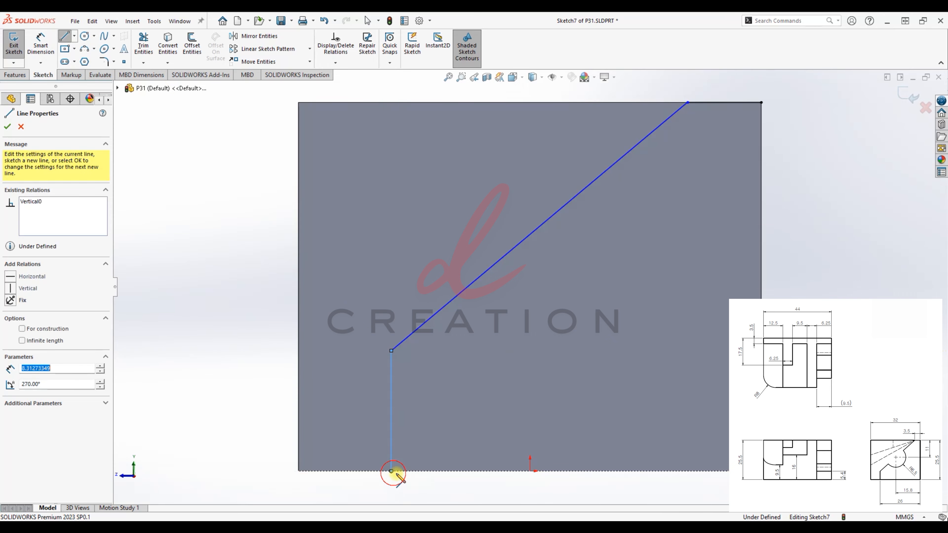
{"action": "left_click", "coordinate": [761, 471]}
{"action": "left_click", "coordinate": [762, 102]}
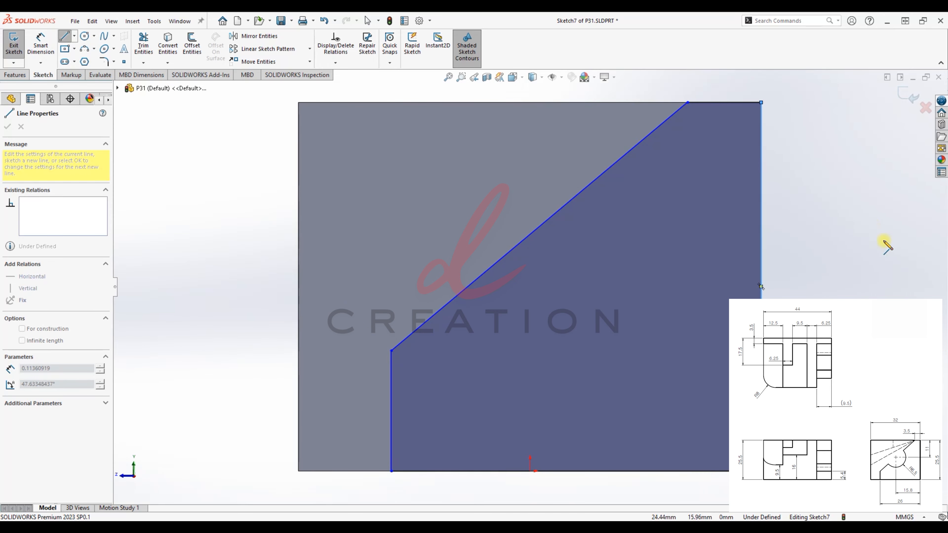
{"action": "key", "text": "Escape"}
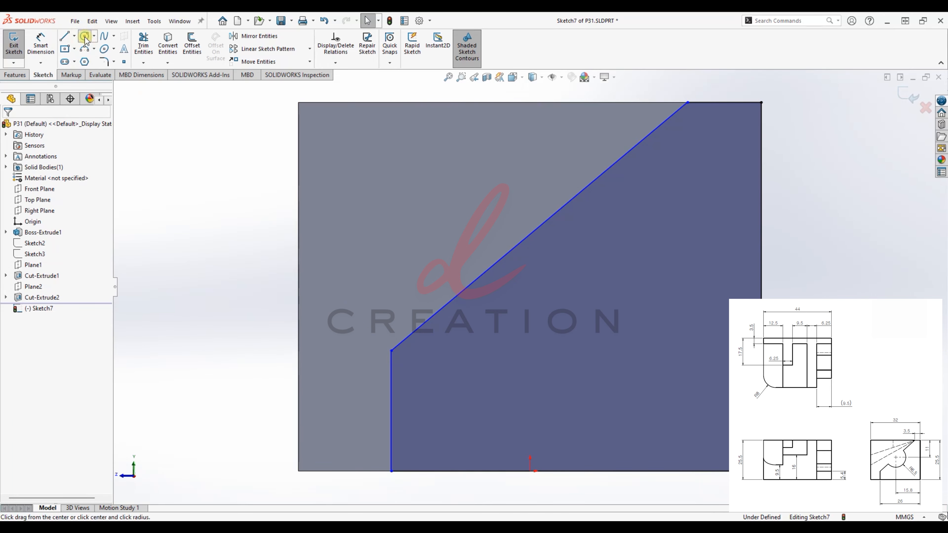
Step: Sketch a circle centred on the sloped line, and trim its upper half and the line inside it to leave an arc notch
{"action": "left_click", "coordinate": [85, 37]}
{"action": "left_click", "coordinate": [553, 215]}
{"action": "left_click", "coordinate": [591, 279]}
{"action": "key", "text": "Escape"}
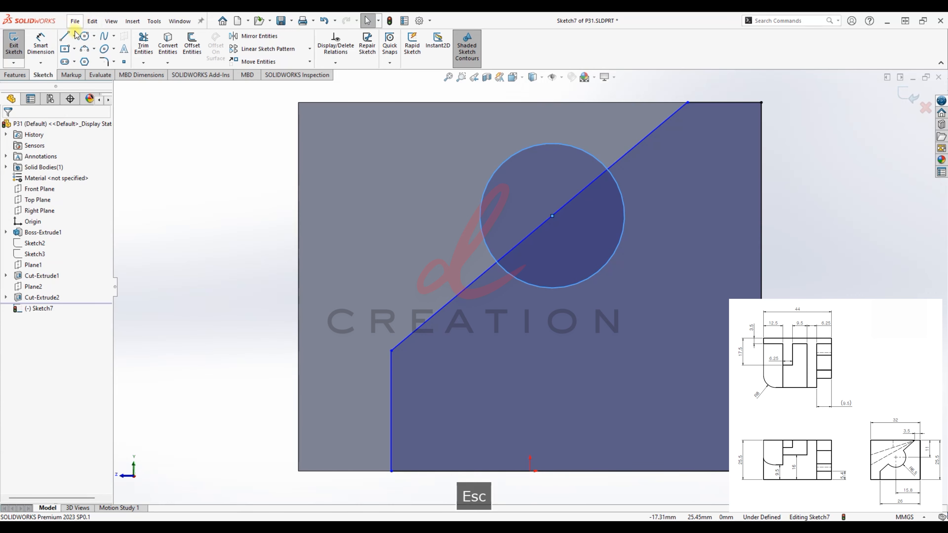
{"action": "left_click", "coordinate": [144, 46]}
{"action": "left_click", "coordinate": [575, 150]}
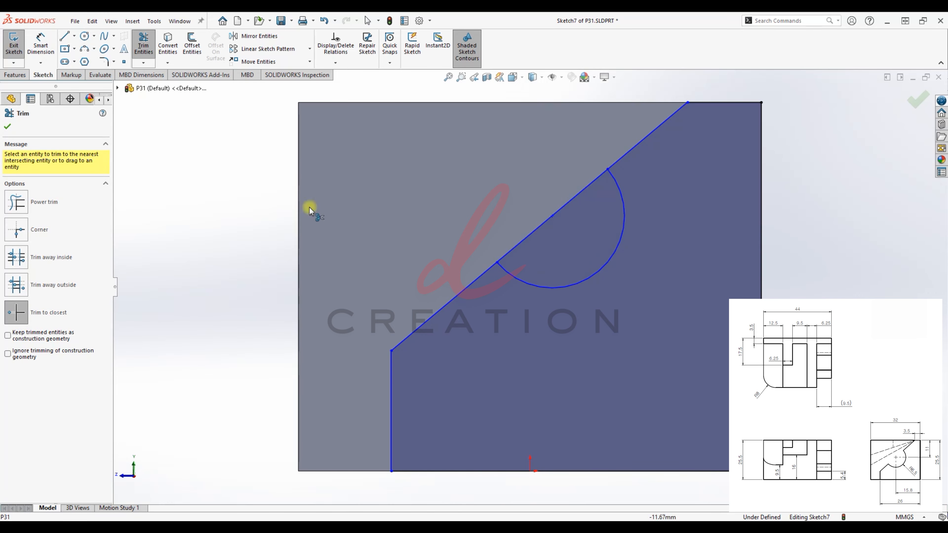
{"action": "left_click", "coordinate": [590, 186]}
{"action": "key", "text": "Escape"}
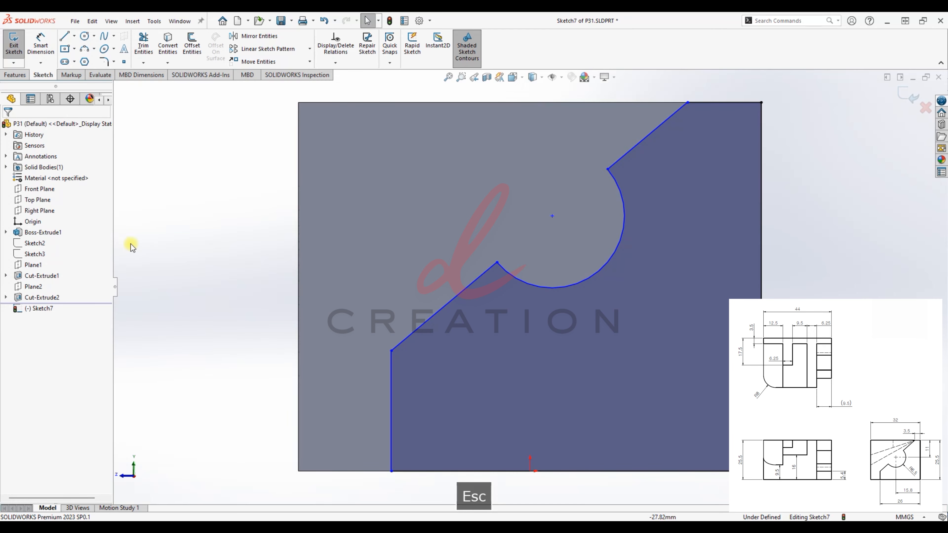
Step: Dimension the profile's short top segment to 3.5 mm
{"action": "left_click", "coordinate": [48, 52]}
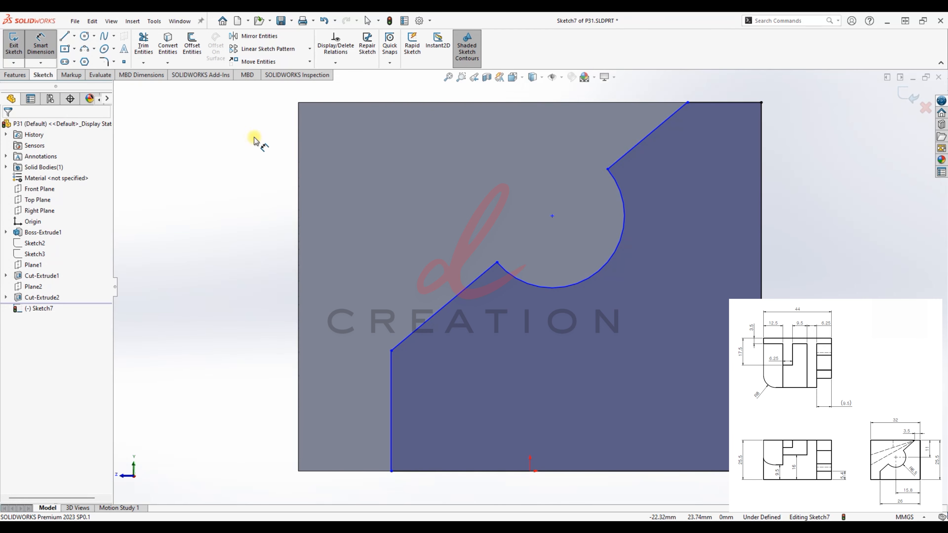
{"action": "left_click", "coordinate": [732, 101]}
{"action": "scroll", "coordinate": [738, 89], "scroll_direction": "up", "scroll_amount": 3}
{"action": "left_click", "coordinate": [709, 167]}
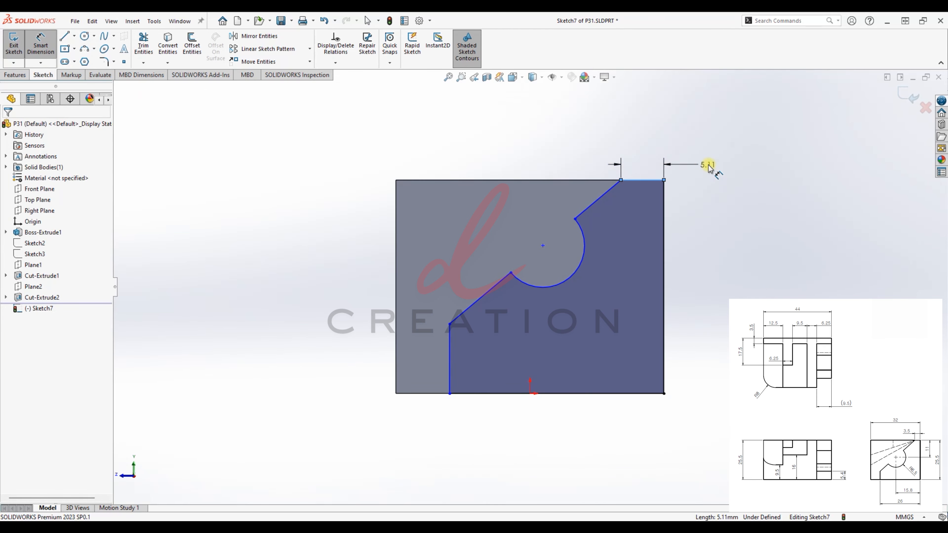
{"action": "type", "text": "3.5"}
{"action": "key", "text": "Return"}
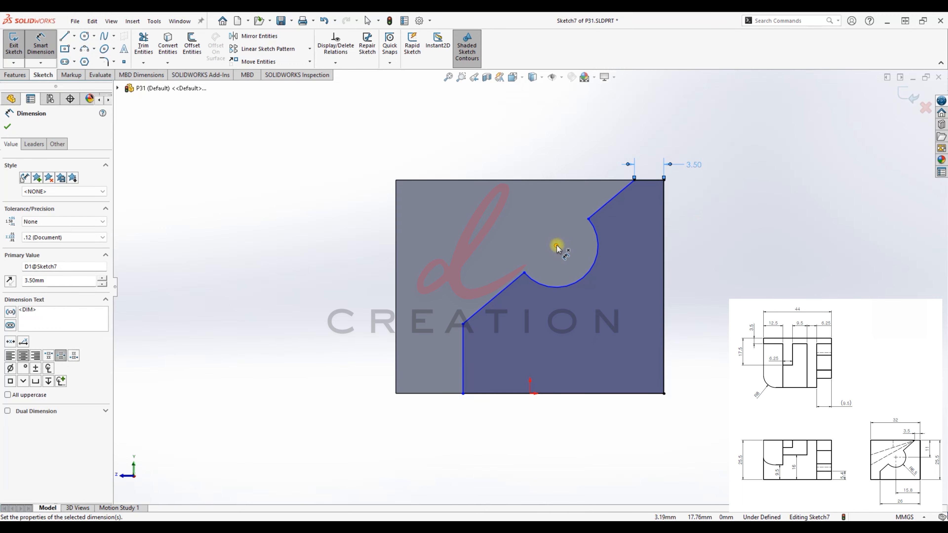
Step: Locate the arc centre 11 mm below the top edge and 15.8 mm from the rear edge
{"action": "left_click", "coordinate": [557, 245]}
{"action": "left_click", "coordinate": [661, 182]}
{"action": "left_click", "coordinate": [726, 220]}
{"action": "type", "text": "11"}
{"action": "key", "text": "Return"}
{"action": "left_click", "coordinate": [556, 272]}
{"action": "left_click", "coordinate": [664, 380]}
{"action": "left_click", "coordinate": [603, 427]}
{"action": "type", "text": "15."}
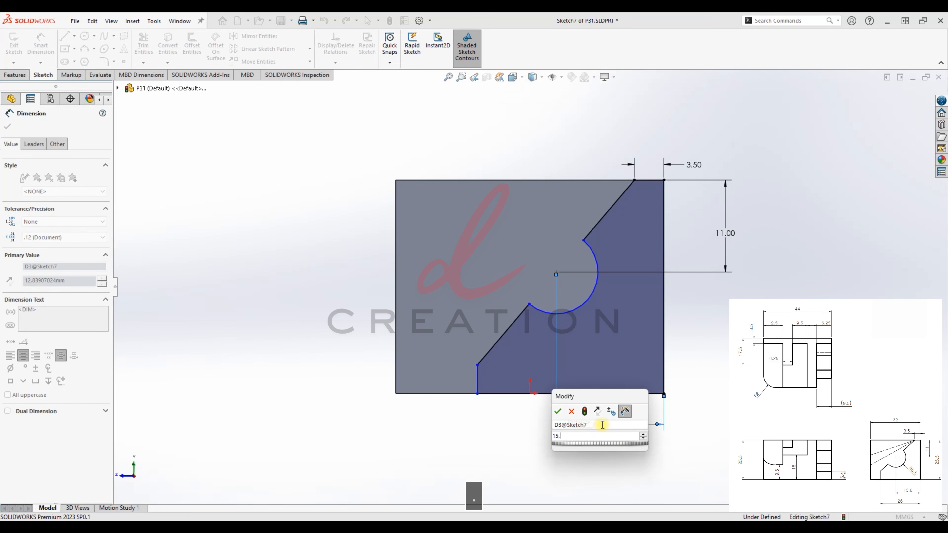
{"action": "type", "text": "8"}
{"action": "key", "text": "Return"}
Step: Set the arc's radius to 6.5 mm and the profile's bottom line to 26 mm
{"action": "left_click", "coordinate": [566, 302]}
{"action": "left_click", "coordinate": [726, 325]}
{"action": "type", "text": "6.5"}
{"action": "key", "text": "Return"}
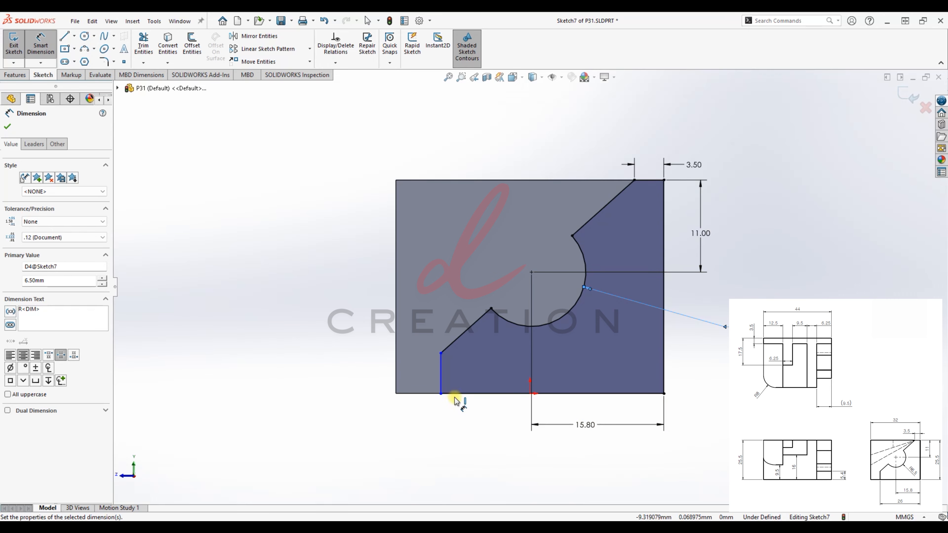
{"action": "left_click", "coordinate": [493, 393]}
{"action": "left_click", "coordinate": [522, 467]}
{"action": "type", "text": "26"}
{"action": "key", "text": "Return"}
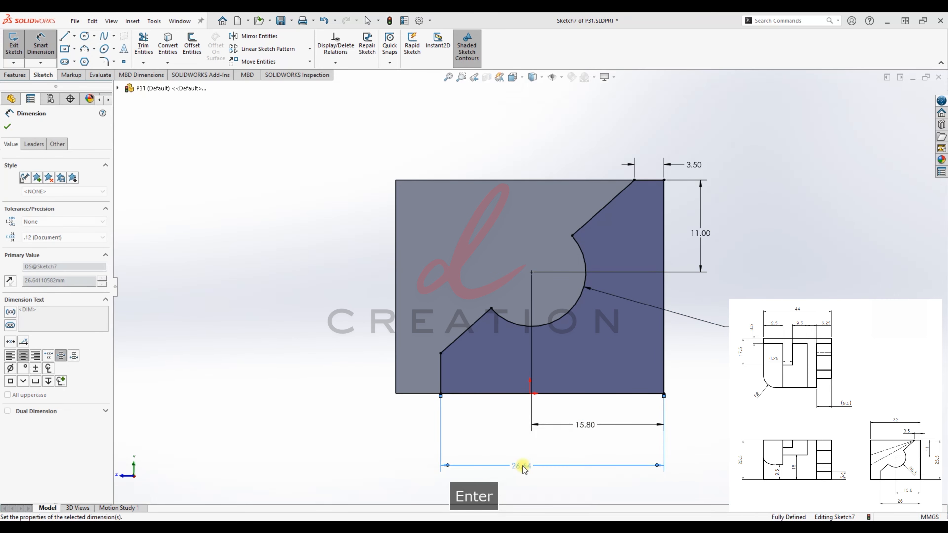
{"action": "key", "text": "Escape"}
Step: Close the sketch and cut away the material outside the profile with a blind Extruded Cut 9.5 mm deep
{"action": "middle_click_drag", "start_coordinate": [586, 366], "coordinate": [683, 328]}
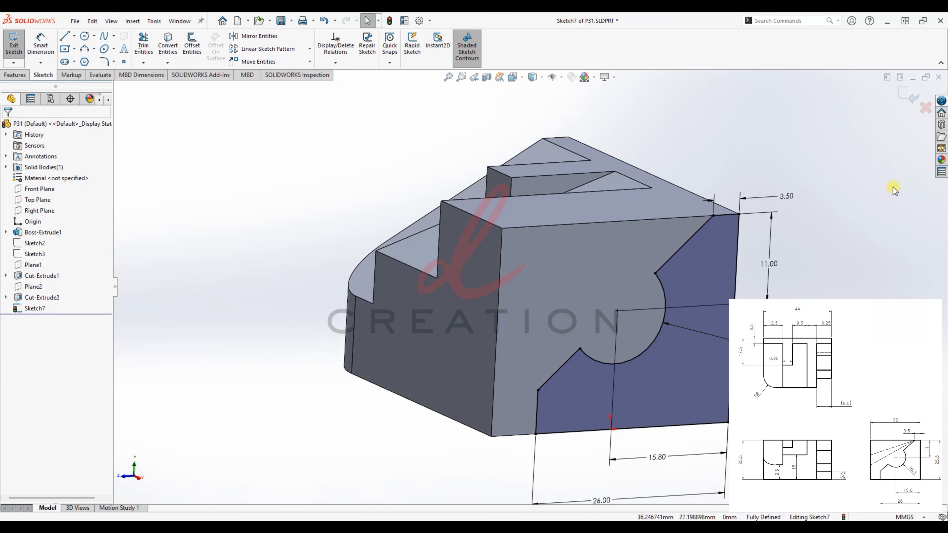
{"action": "left_click", "coordinate": [911, 93]}
{"action": "left_click", "coordinate": [149, 46]}
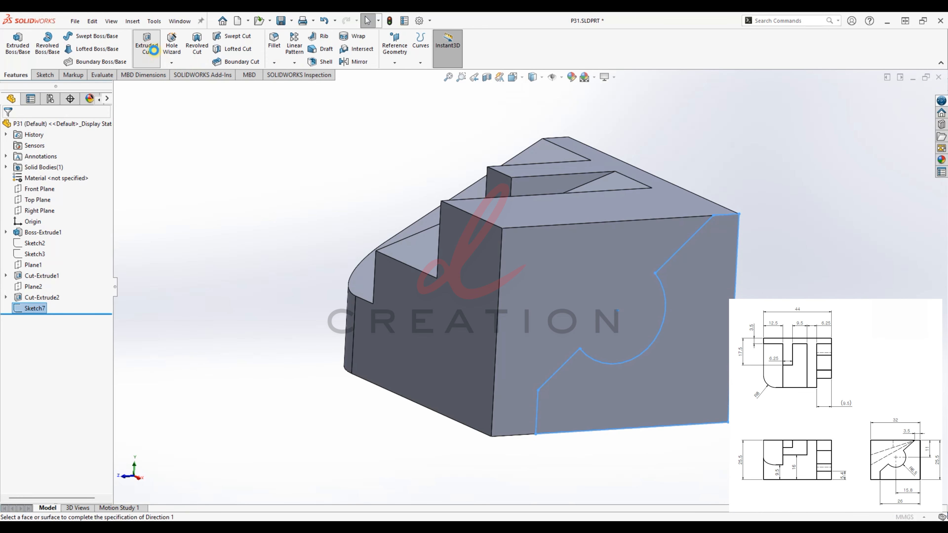
{"action": "left_click", "coordinate": [46, 186]}
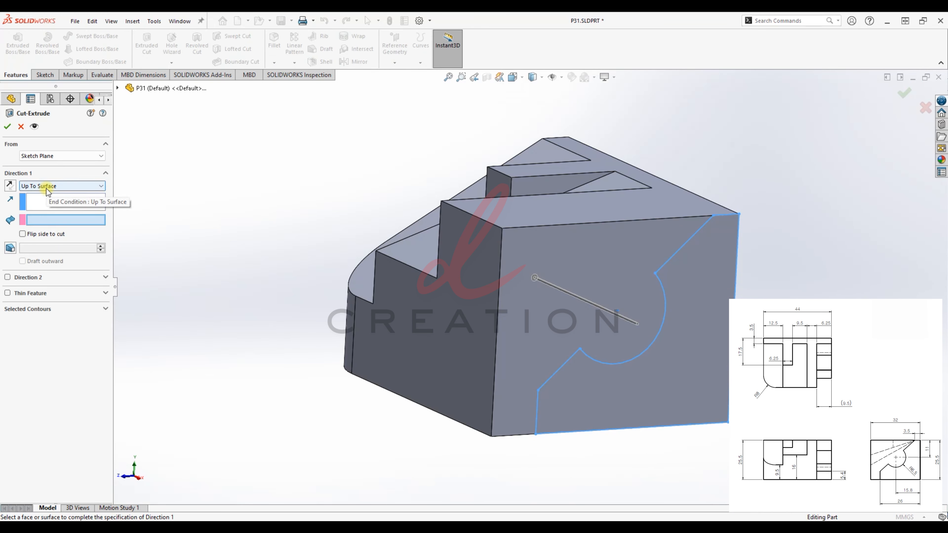
{"action": "left_click", "coordinate": [41, 192]}
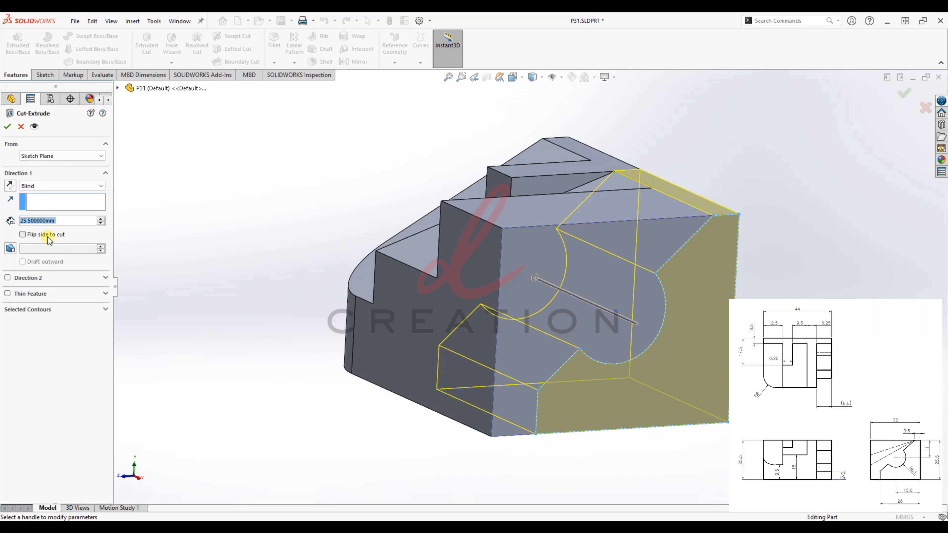
{"action": "left_click", "coordinate": [22, 234]}
{"action": "mouse_move", "coordinate": [602, 309]}
{"action": "middle_mouse_down"}
{"action": "mouse_move", "coordinate": [540, 255]}
{"action": "mouse_move", "coordinate": [593, 199]}
{"action": "middle_mouse_up"}
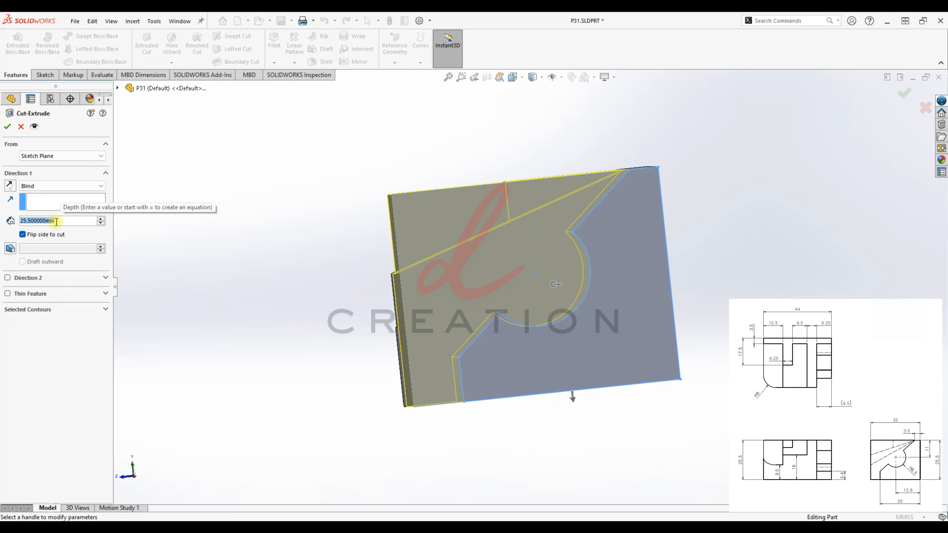
{"action": "type", "text": "9.5"}
{"action": "key", "text": "Return"}
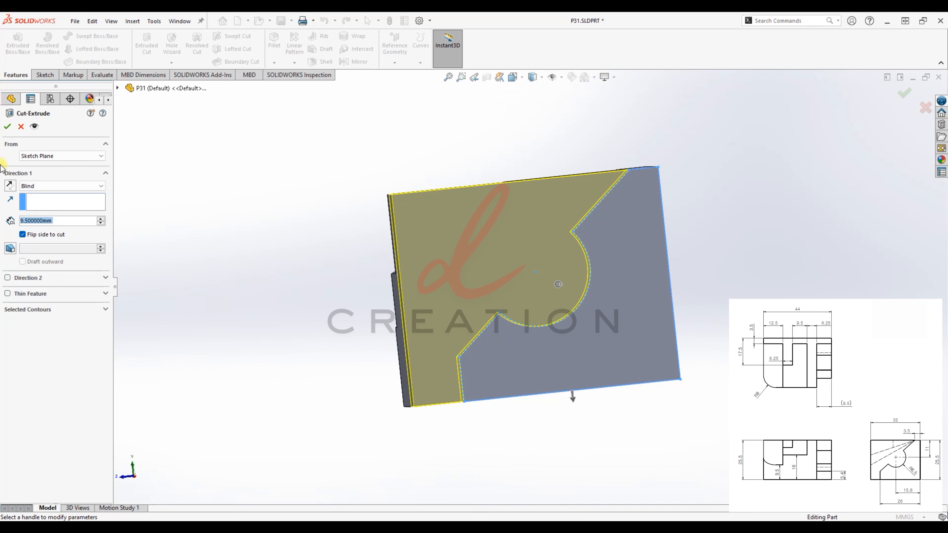
{"action": "key", "text": "ctrl+7"}
{"action": "left_click", "coordinate": [8, 127]}
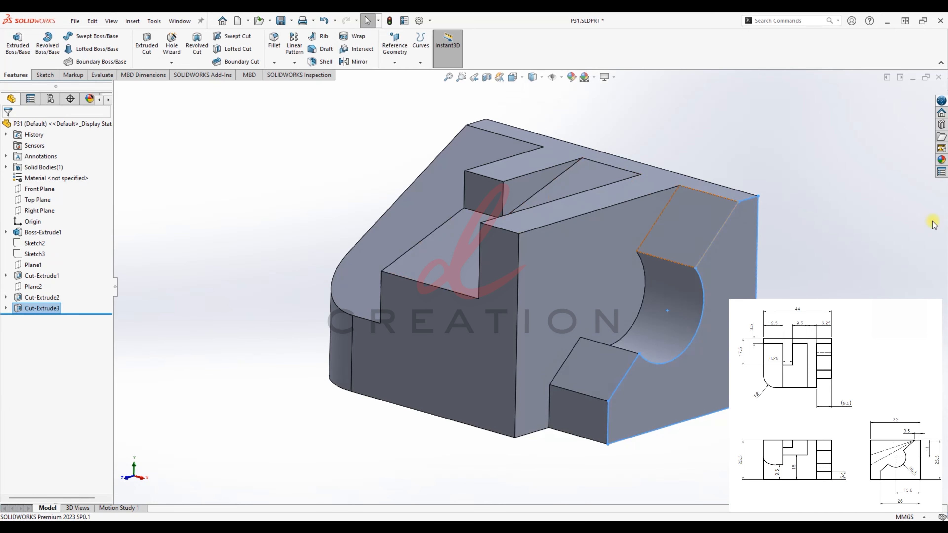
Step: Inspect the finished shaded part from several angles and in the isometric, top, front and right views
{"action": "left_click", "coordinate": [810, 175]}
{"action": "middle_click_drag", "start_coordinate": [811, 175], "coordinate": [776, 263]}
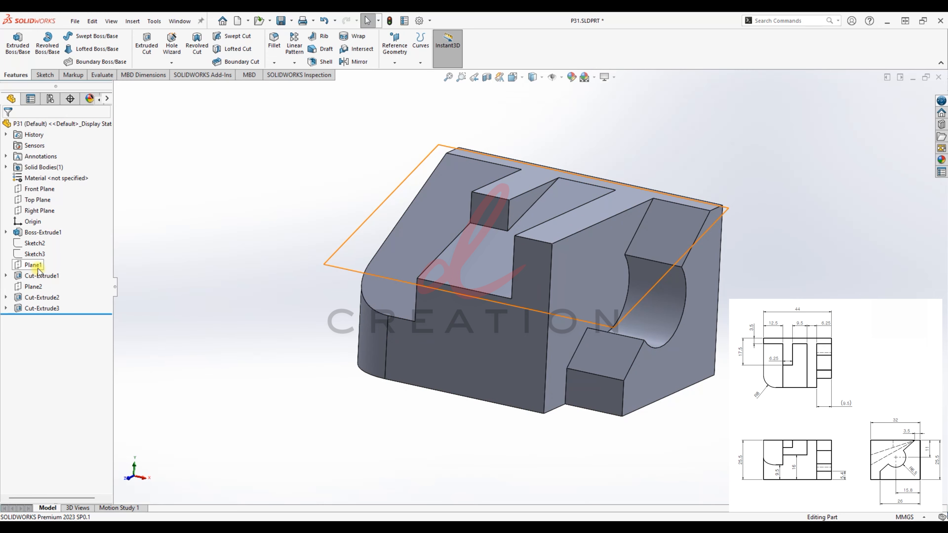
{"action": "middle_click_drag", "start_coordinate": [453, 246], "coordinate": [448, 174]}
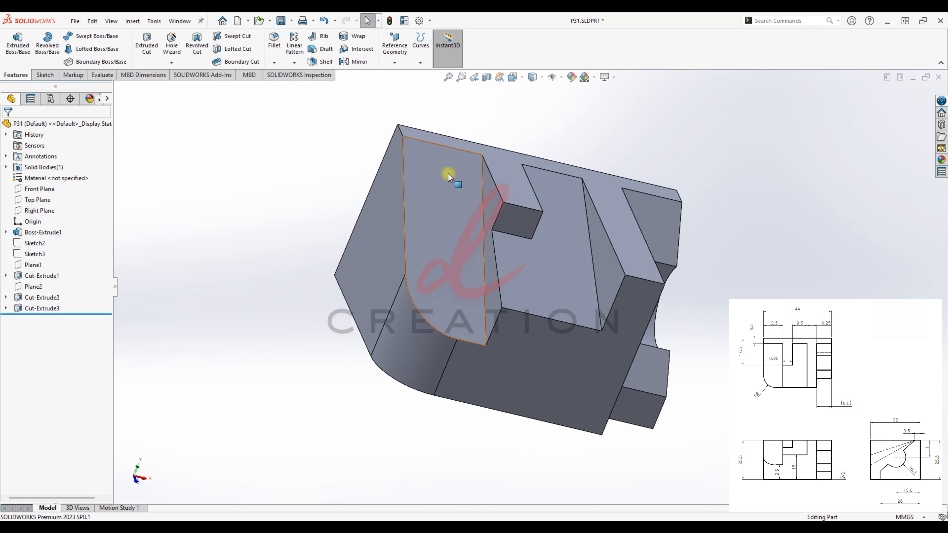
{"action": "left_click", "coordinate": [512, 77]}
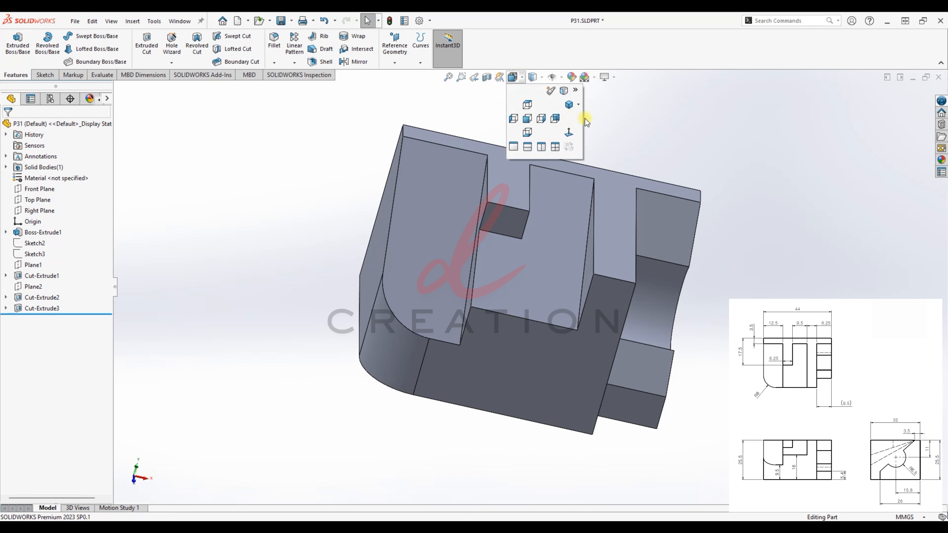
{"action": "left_click", "coordinate": [572, 107]}
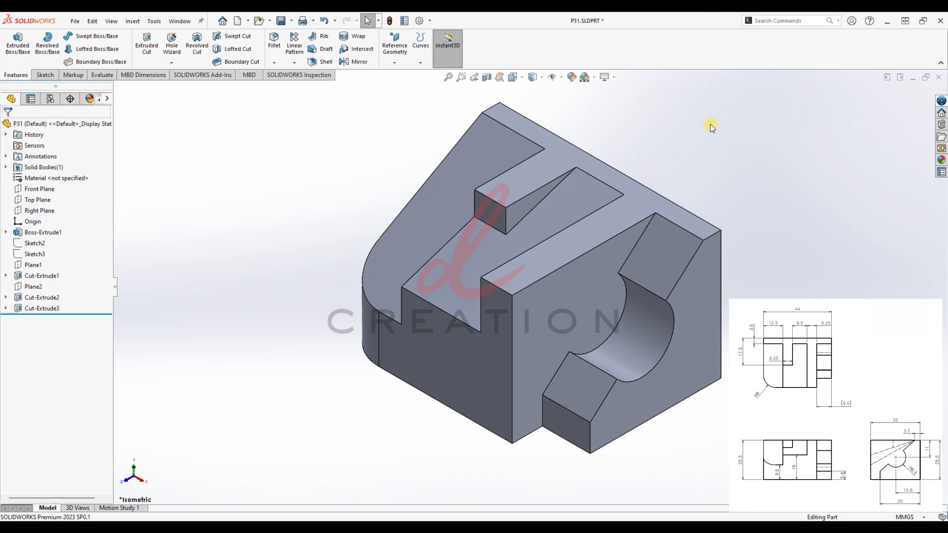
{"action": "left_click", "coordinate": [519, 77]}
{"action": "left_click", "coordinate": [573, 109]}
{"action": "left_click", "coordinate": [520, 78]}
{"action": "left_click", "coordinate": [528, 106]}
{"action": "left_click", "coordinate": [513, 77]}
{"action": "left_click", "coordinate": [527, 119]}
{"action": "left_click", "coordinate": [513, 77]}
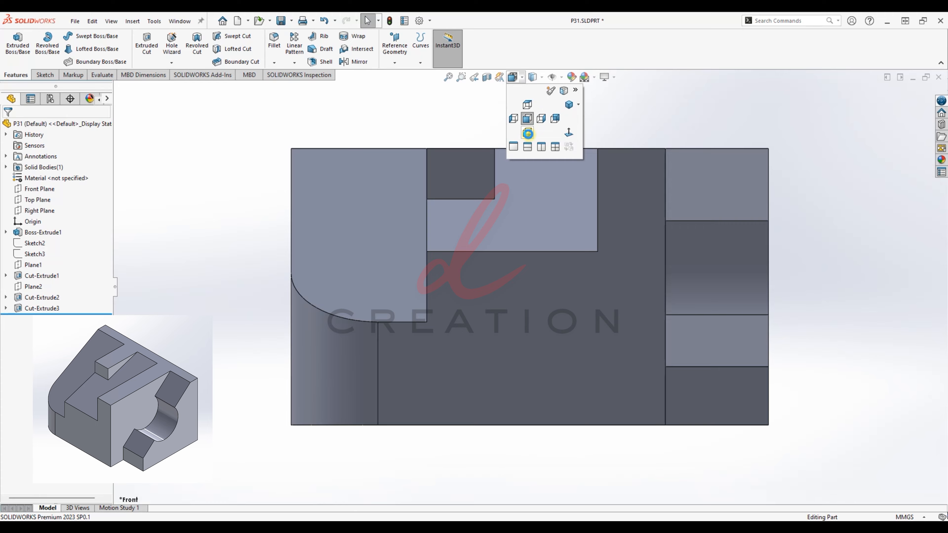
{"action": "left_click", "coordinate": [541, 121]}
{"action": "left_click", "coordinate": [513, 77]}
{"action": "left_click", "coordinate": [569, 105]}
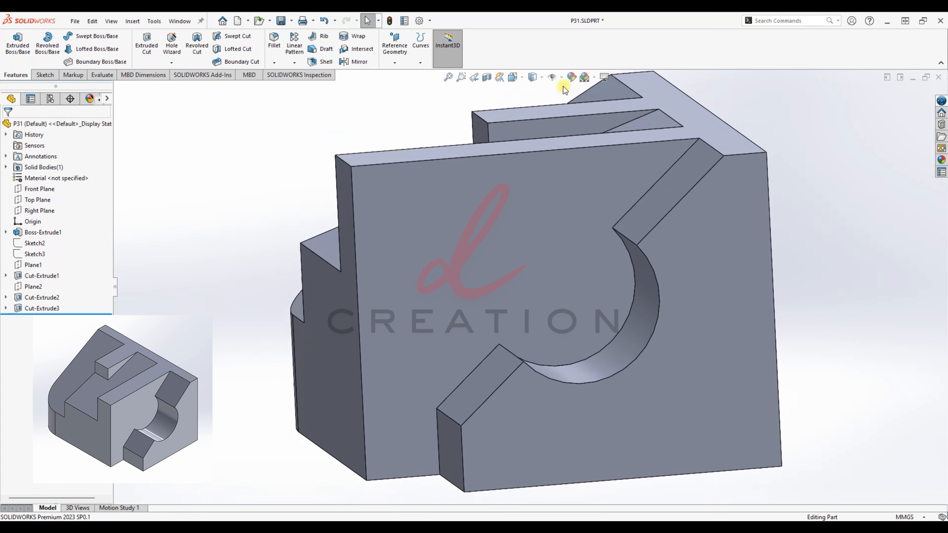
Step: Display the part with hidden lines visible and compare its top, front and right views with the reference drawing
{"action": "left_click", "coordinate": [533, 77]}
{"action": "left_click", "coordinate": [533, 133]}
{"action": "left_click", "coordinate": [523, 78]}
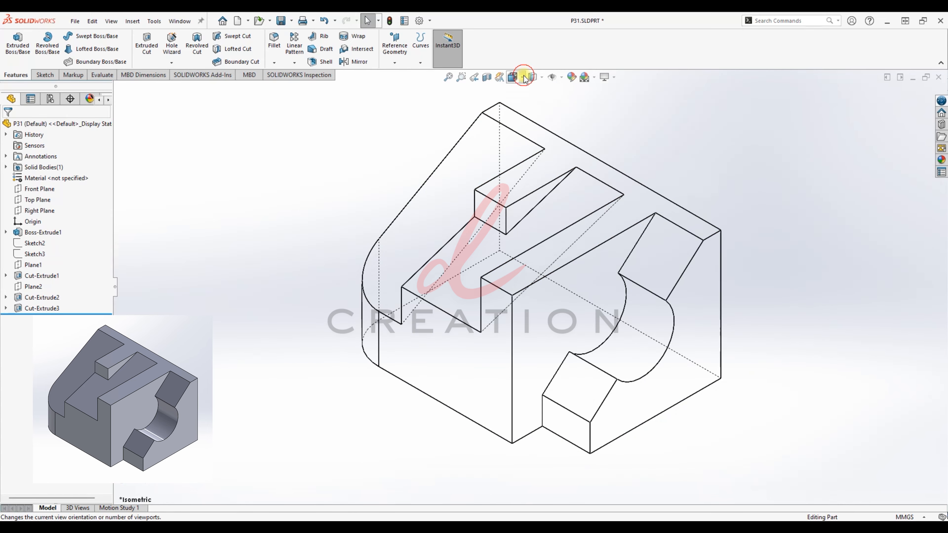
{"action": "left_click", "coordinate": [528, 105]}
{"action": "left_click", "coordinate": [524, 78]}
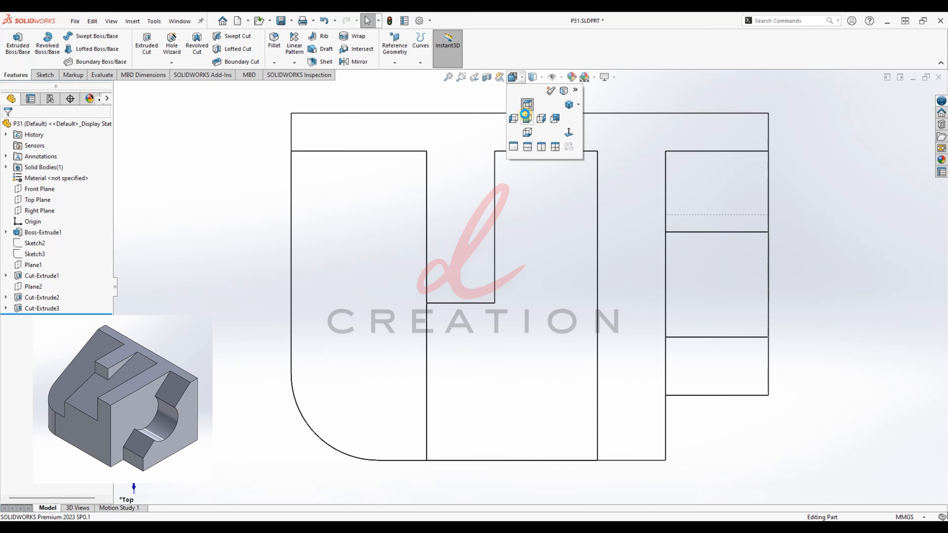
{"action": "left_click", "coordinate": [526, 117]}
{"action": "left_click", "coordinate": [513, 77]}
{"action": "left_click", "coordinate": [542, 119]}
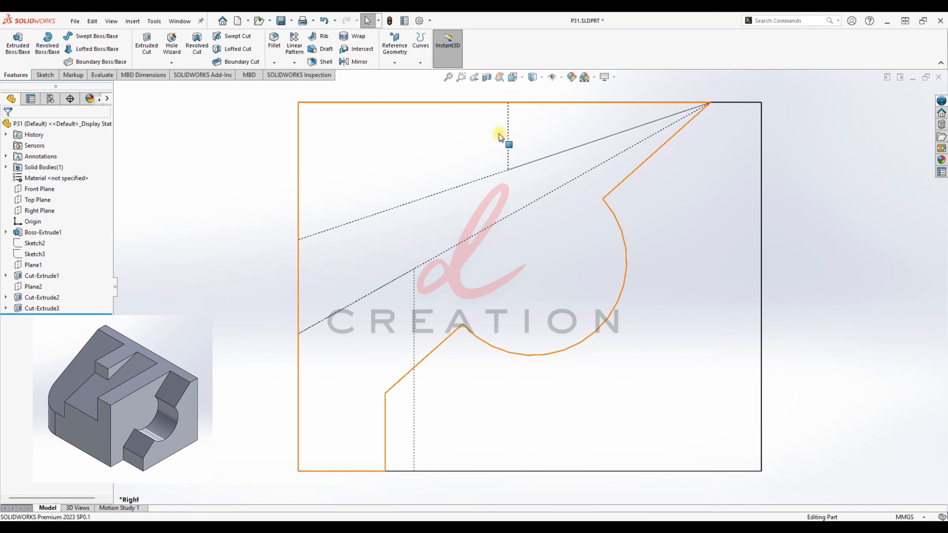
{"action": "middle_click_drag", "start_coordinate": [503, 172], "coordinate": [576, 181]}
Step: Restore the isometric view with shaded-with-edges display, and open the view settings
{"action": "left_click", "coordinate": [534, 79]}
{"action": "key", "text": "ctrl+7"}
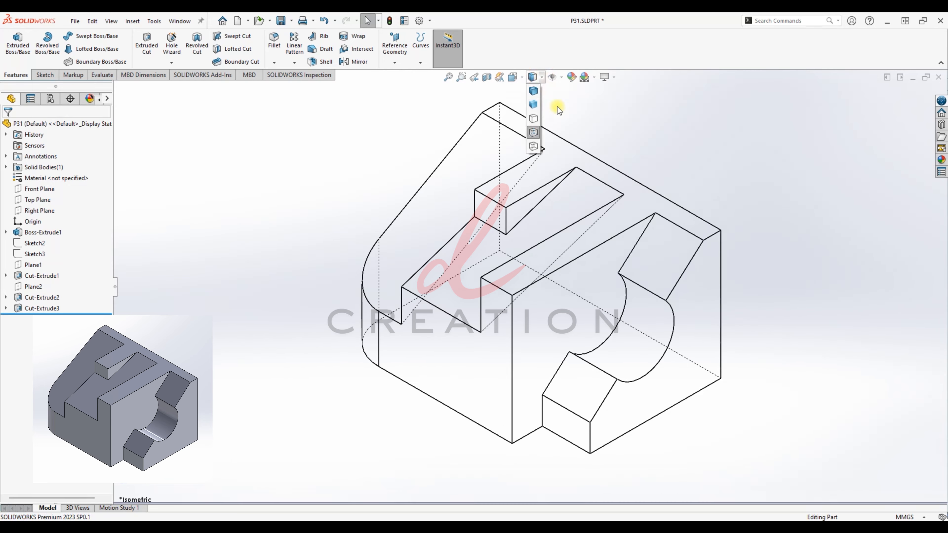
{"action": "left_click", "coordinate": [534, 91]}
{"action": "left_click", "coordinate": [606, 77]}
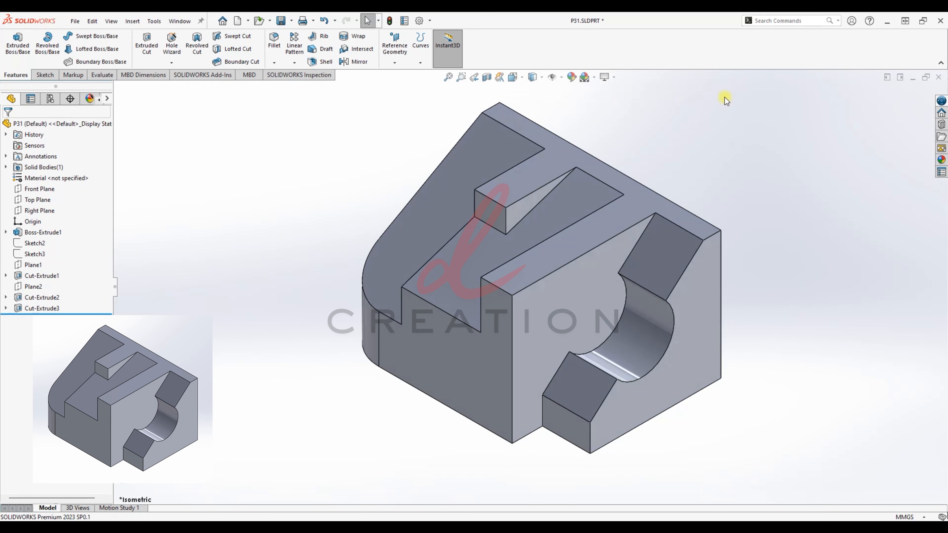